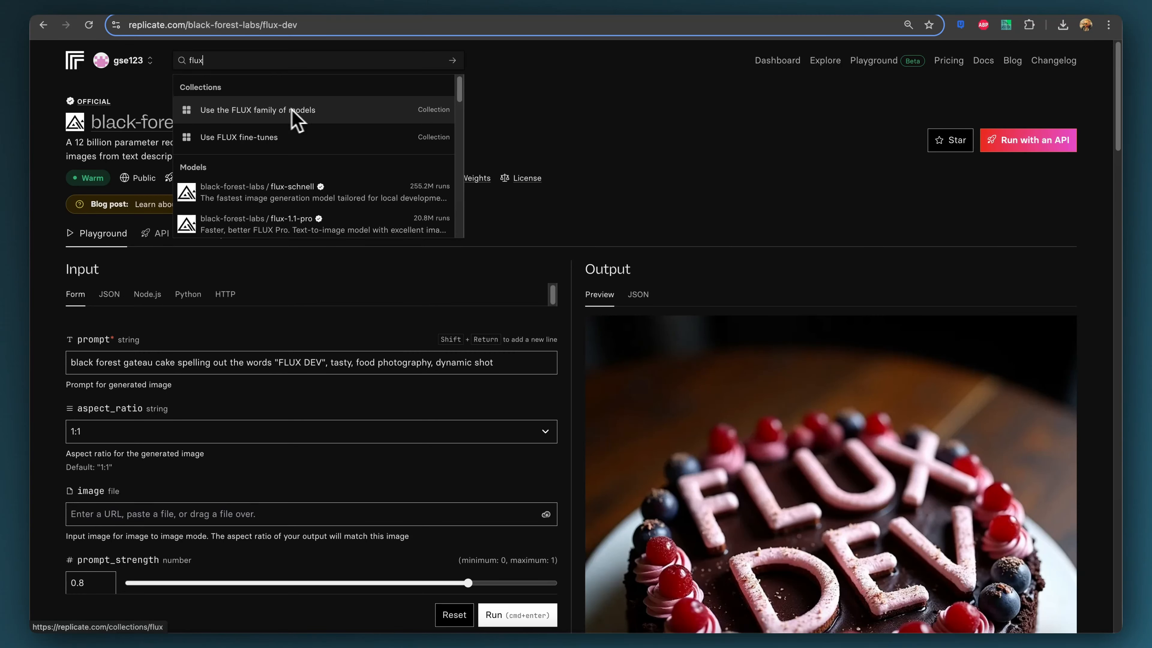
- Open the "Use the FLUX family of models" collection from the suggestions for flux
scroll(306, 182, "down", 2)
scroll(299, 181, "down", 1)
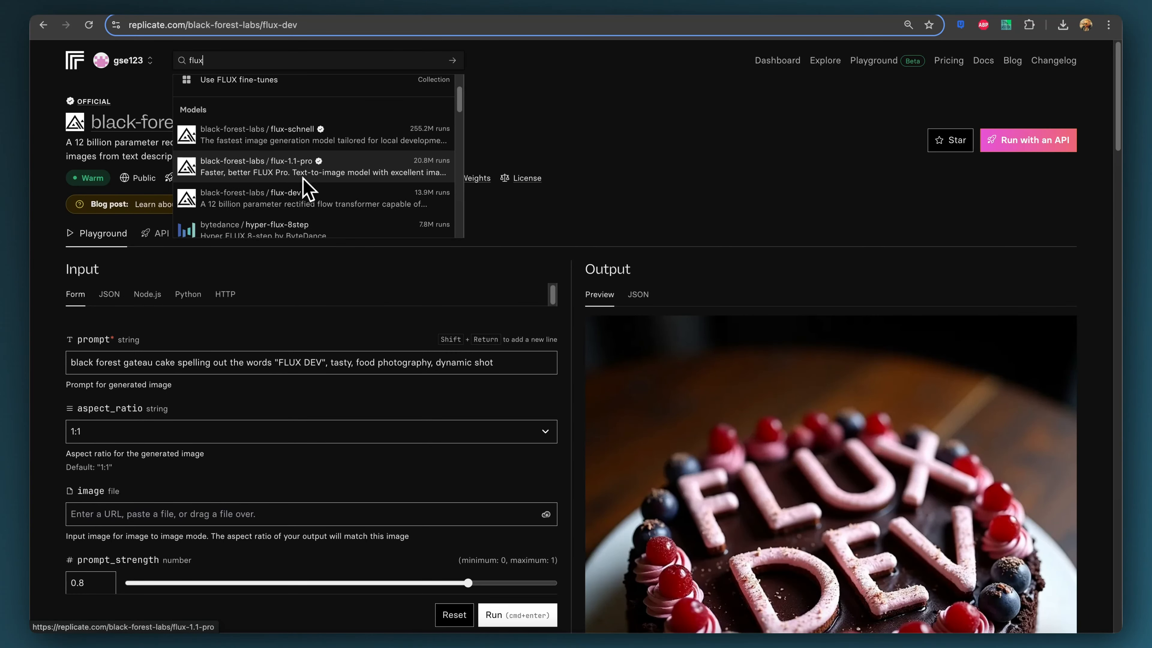
scroll(312, 184, "up", 3)
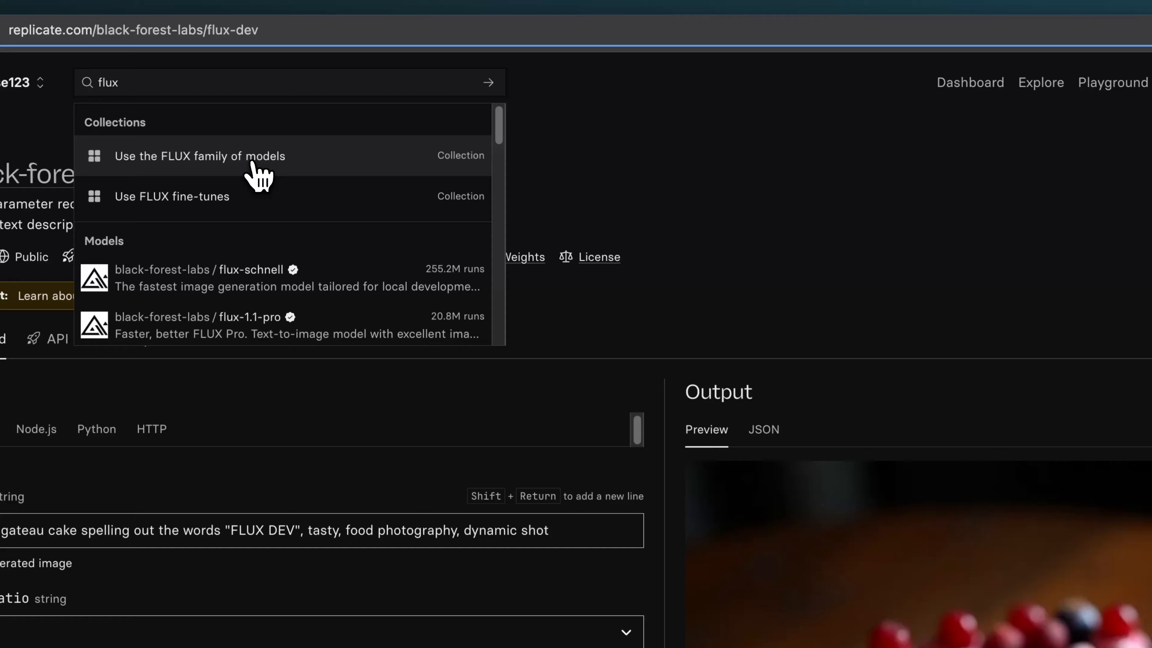
left_click(256, 172)
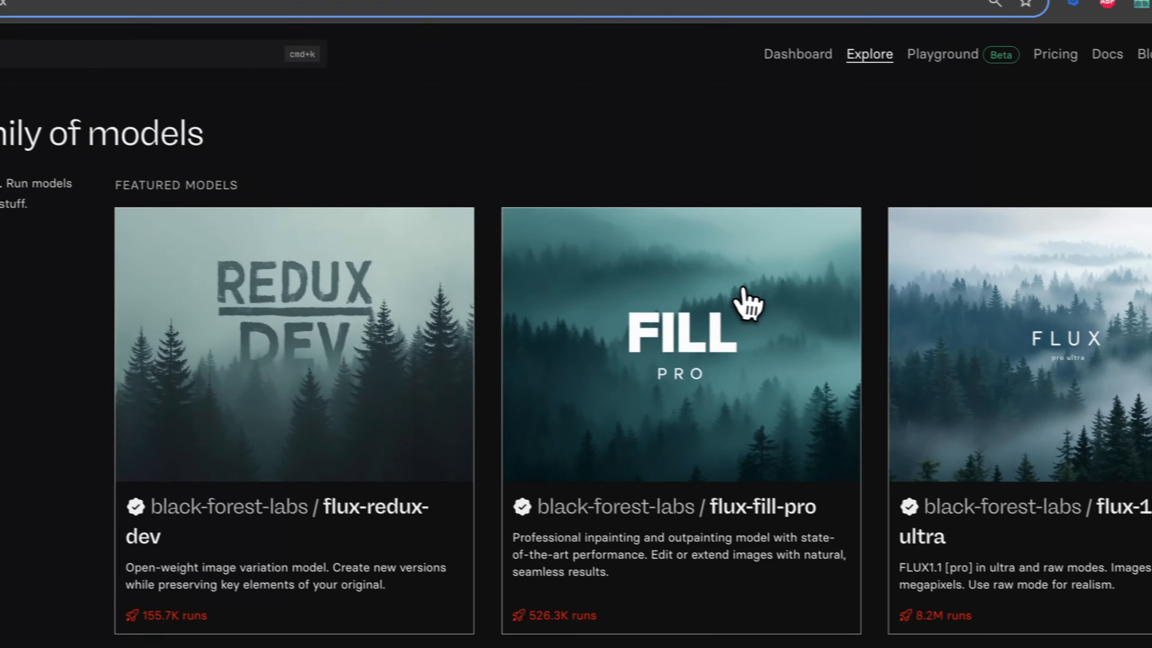
- Open the black-forest-labs flux-dev model from the FLUX collection
scroll(748, 304, "down", 10)
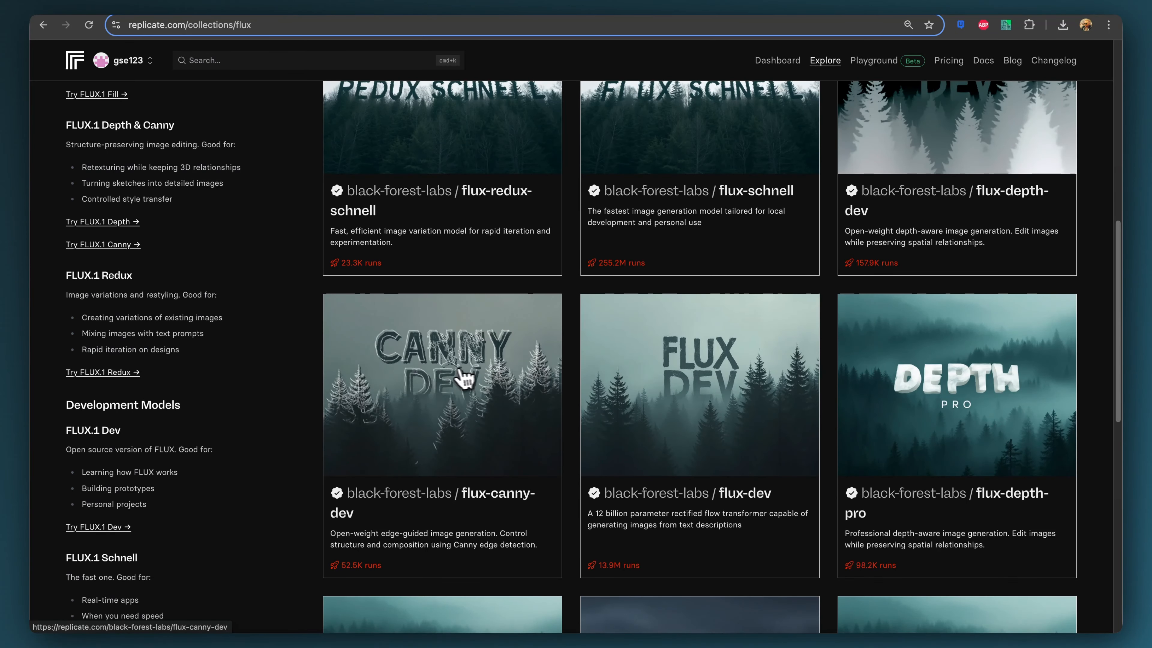
scroll(614, 356, "down", 3)
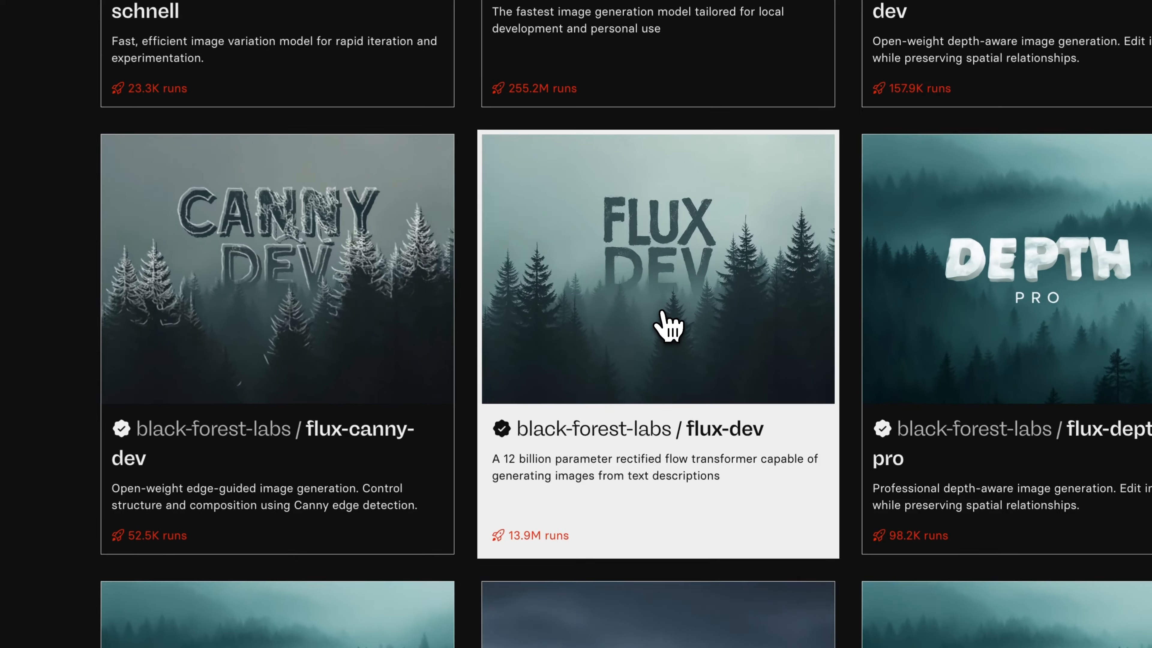
left_click(702, 236)
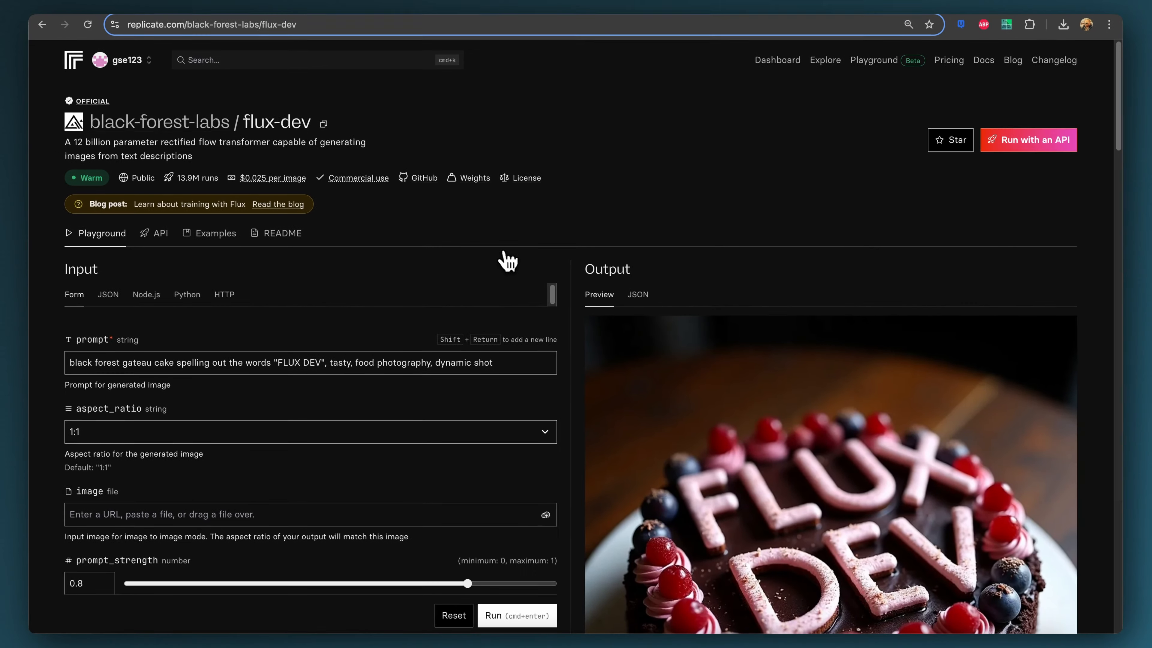
- Examine the example text in the flux-dev prompt field
scroll(345, 240, "down", 3)
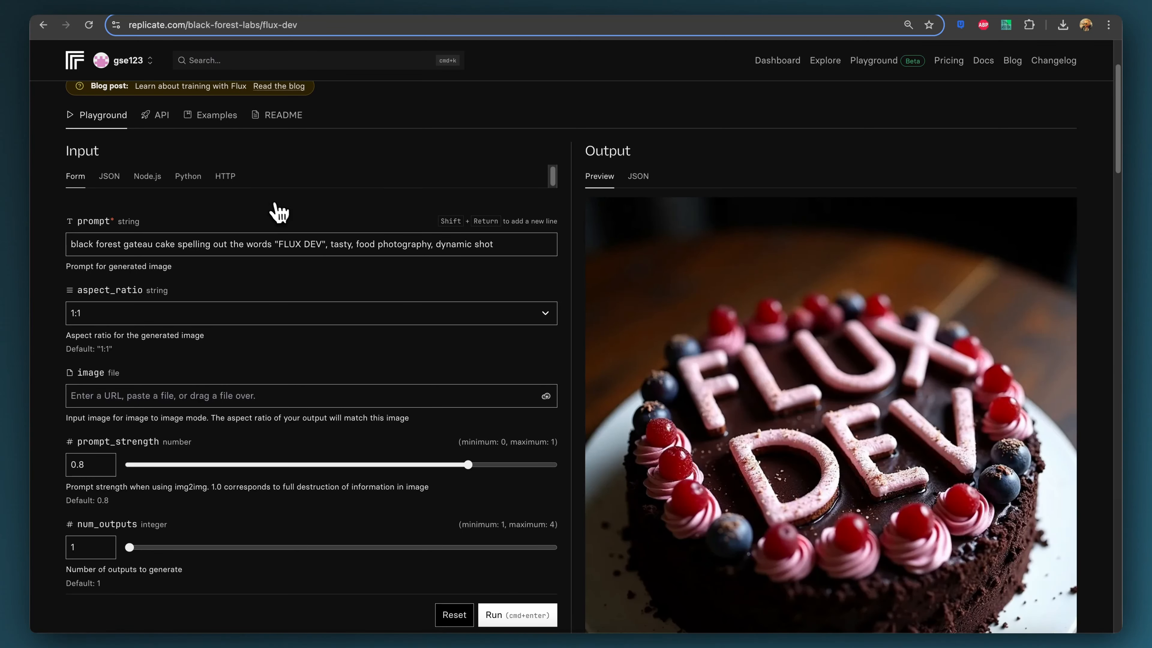
scroll(271, 207, "down", 3)
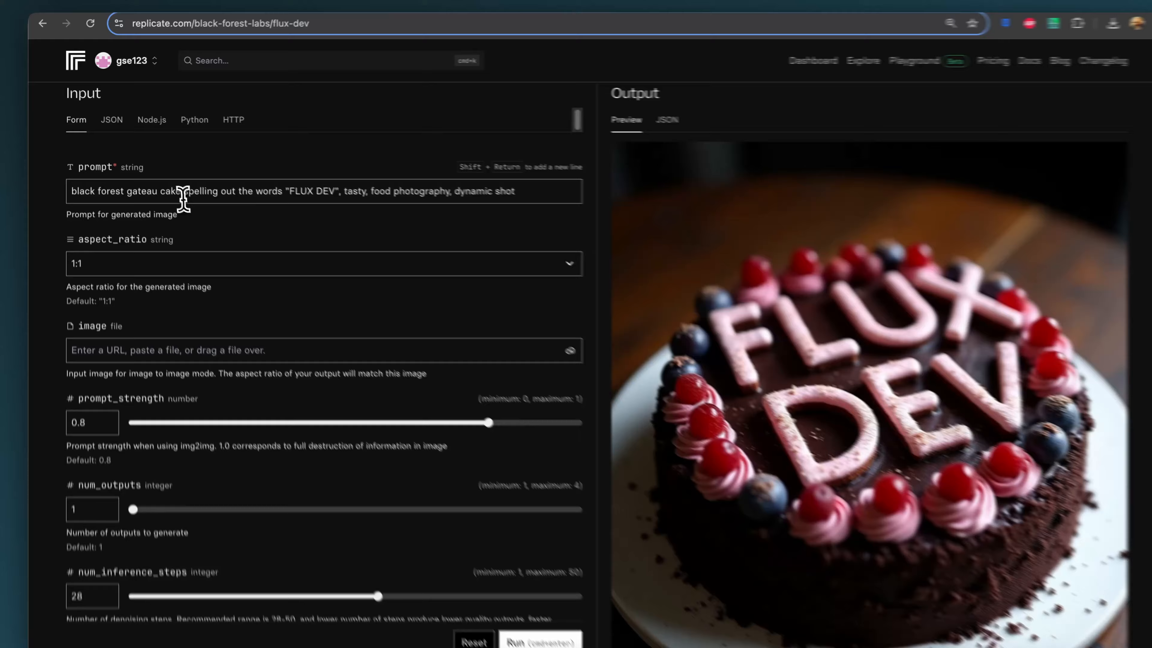
left_click_drag(199, 195, 72, 194)
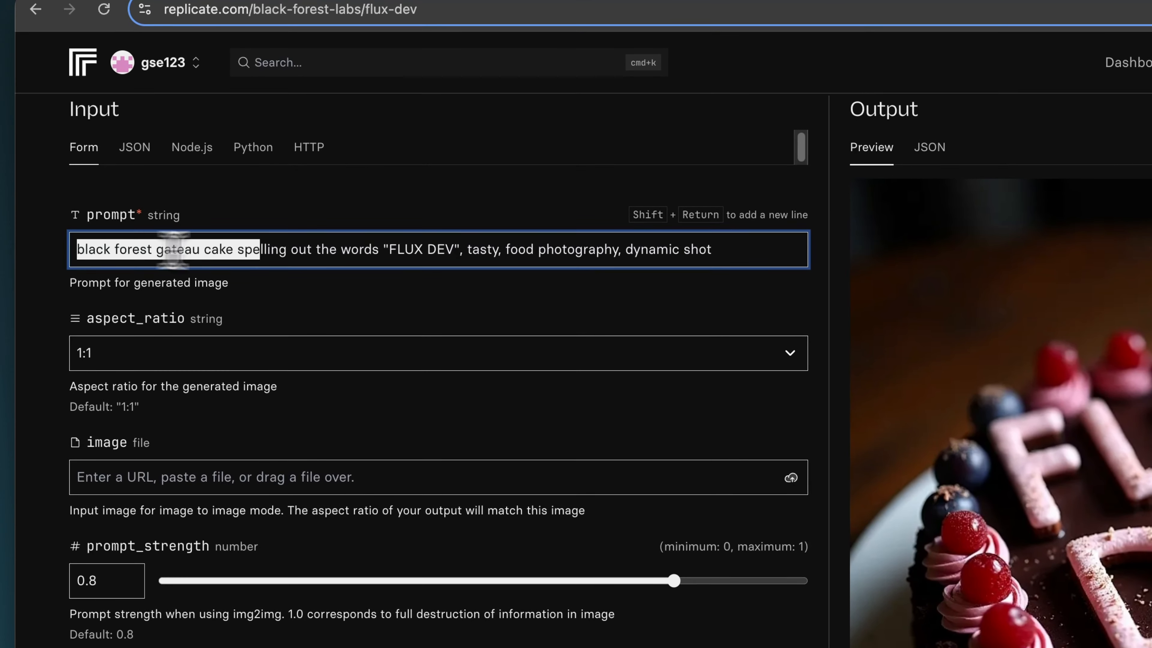
left_click_drag(173, 249, 783, 285)
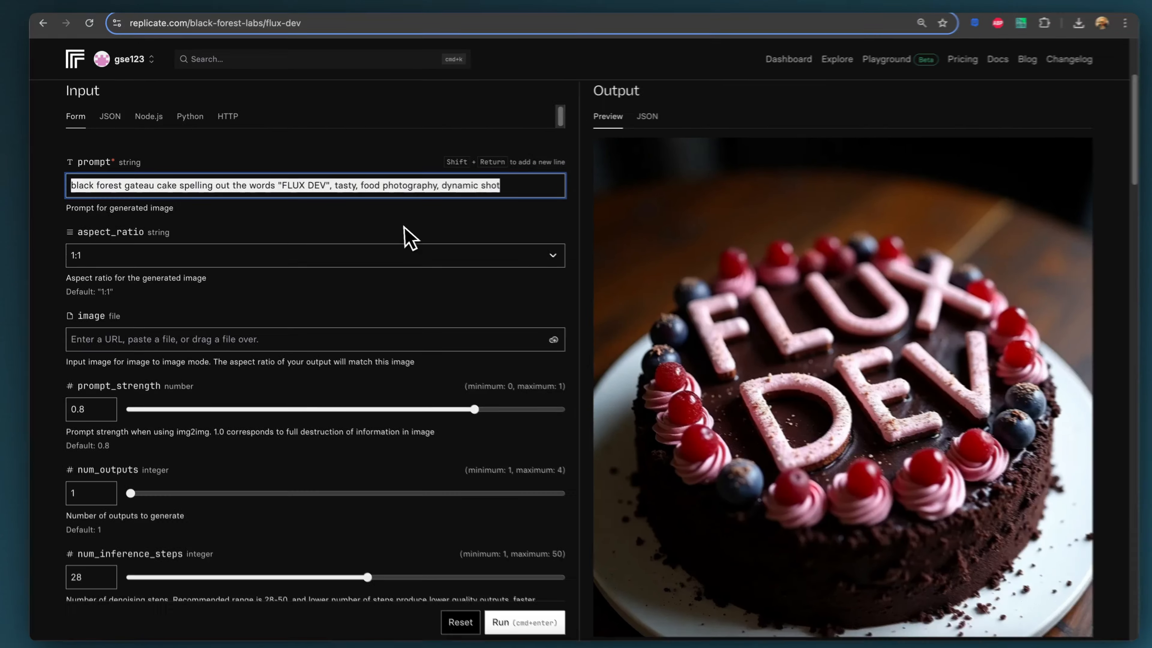
left_click(389, 224)
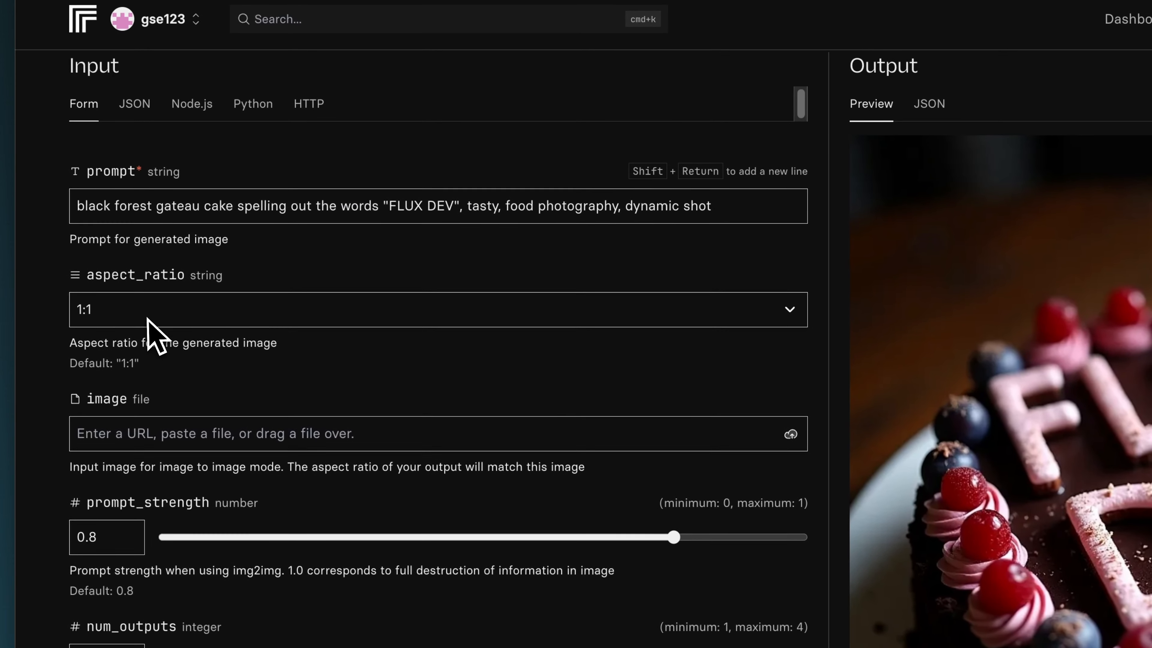
- Set the aspect ratio of the generated image to 16:9
left_click(150, 312)
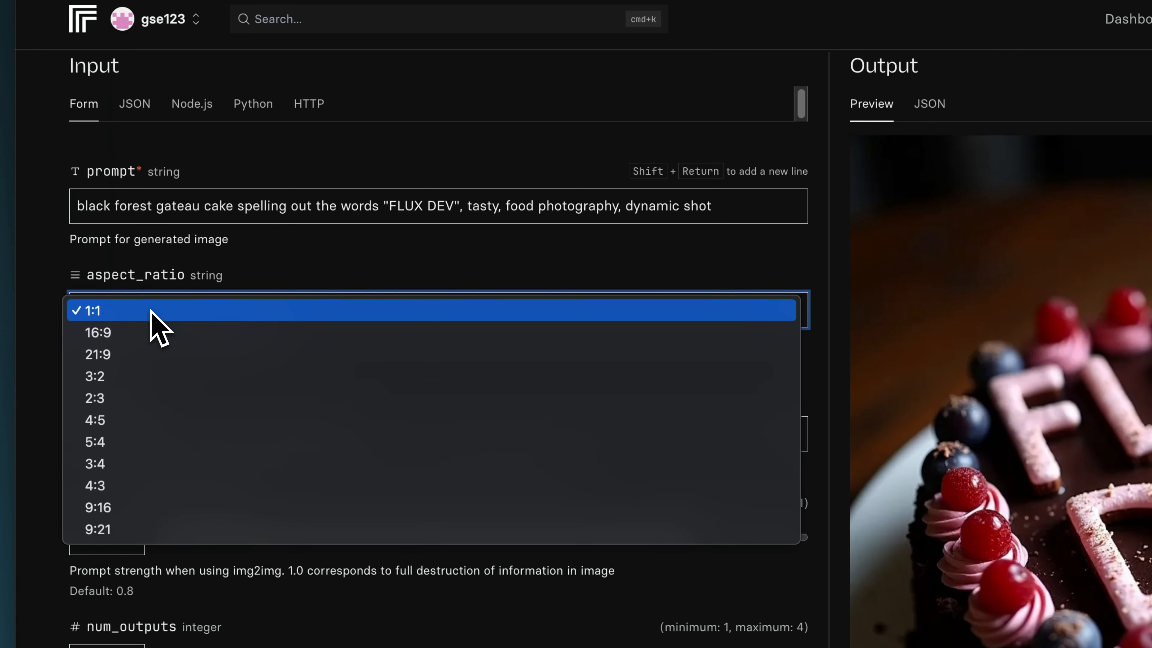
left_click(149, 313)
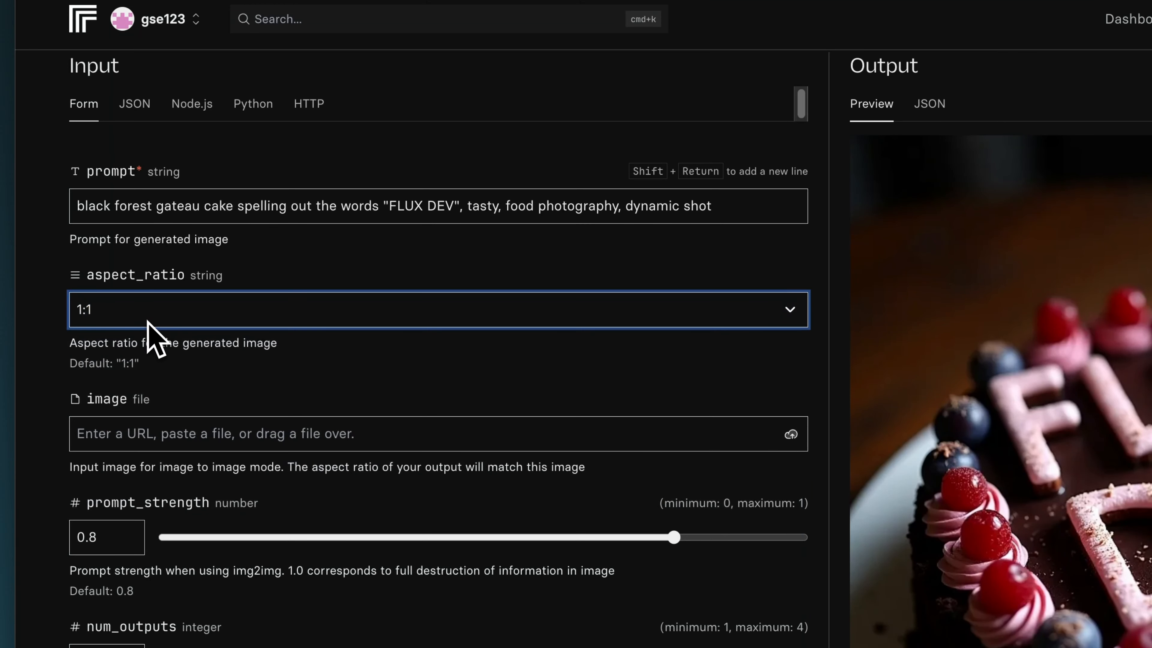
left_click(145, 320)
left_click(141, 333)
- Examine the optional input image and prompt_strength settings
scroll(327, 327, "down", 3)
left_click(247, 296)
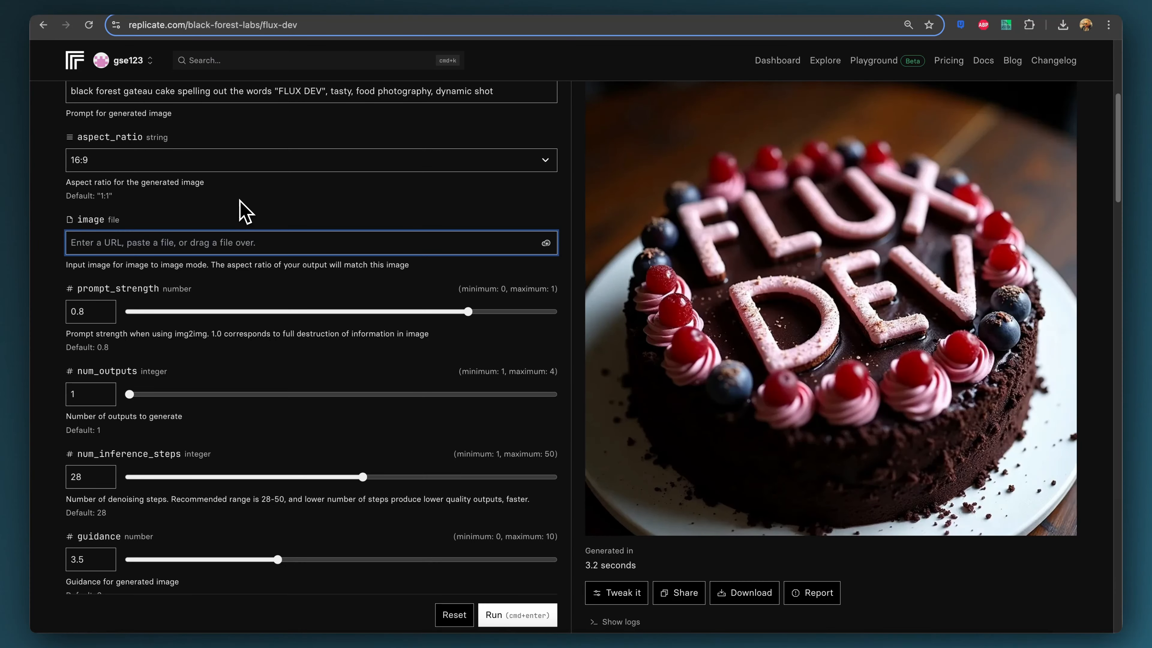
scroll(245, 211, "down", 1)
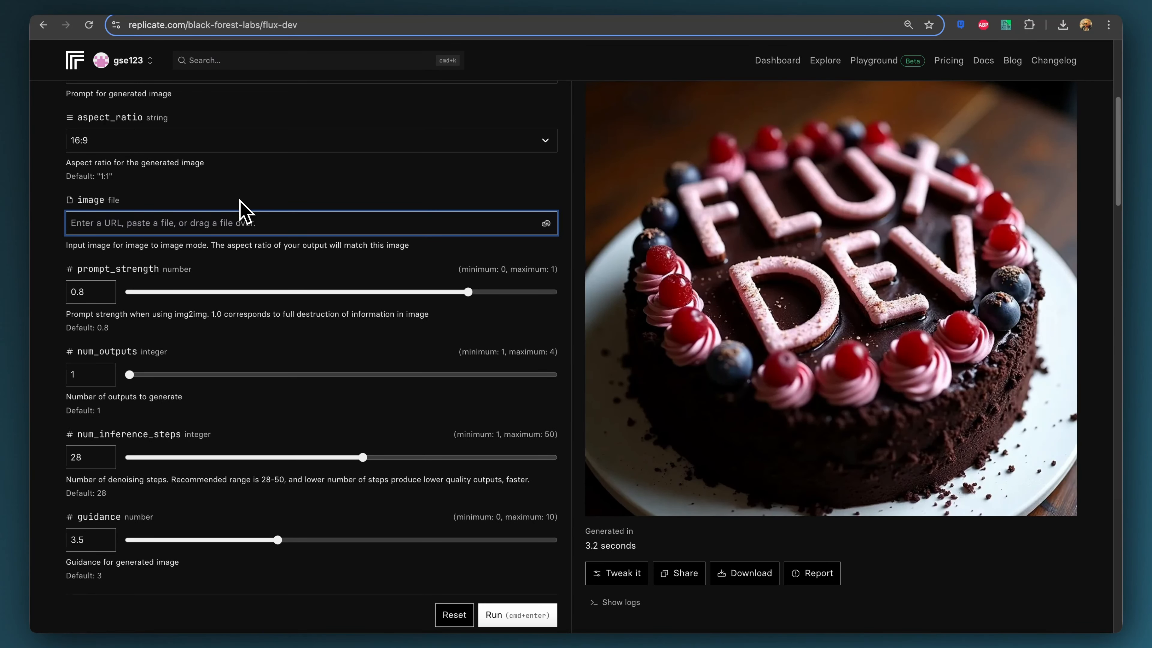
scroll(245, 210, "down", 2)
left_click(88, 251)
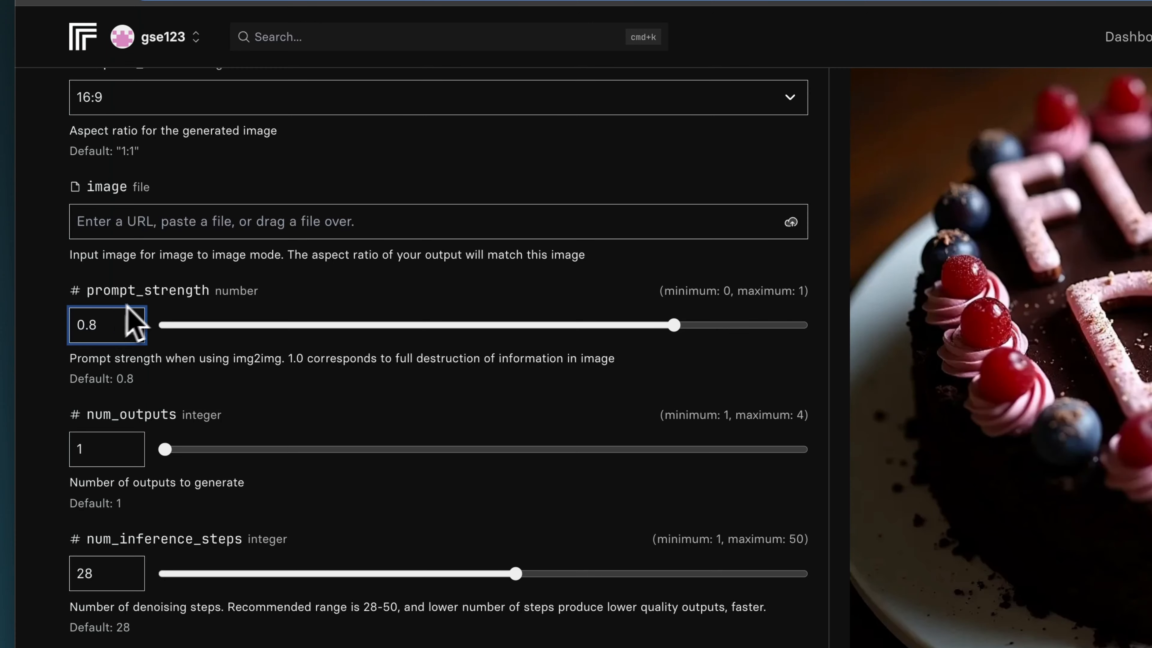
- Set num_outputs to 2, after trying the maximum of 4
scroll(303, 304, "down", 5)
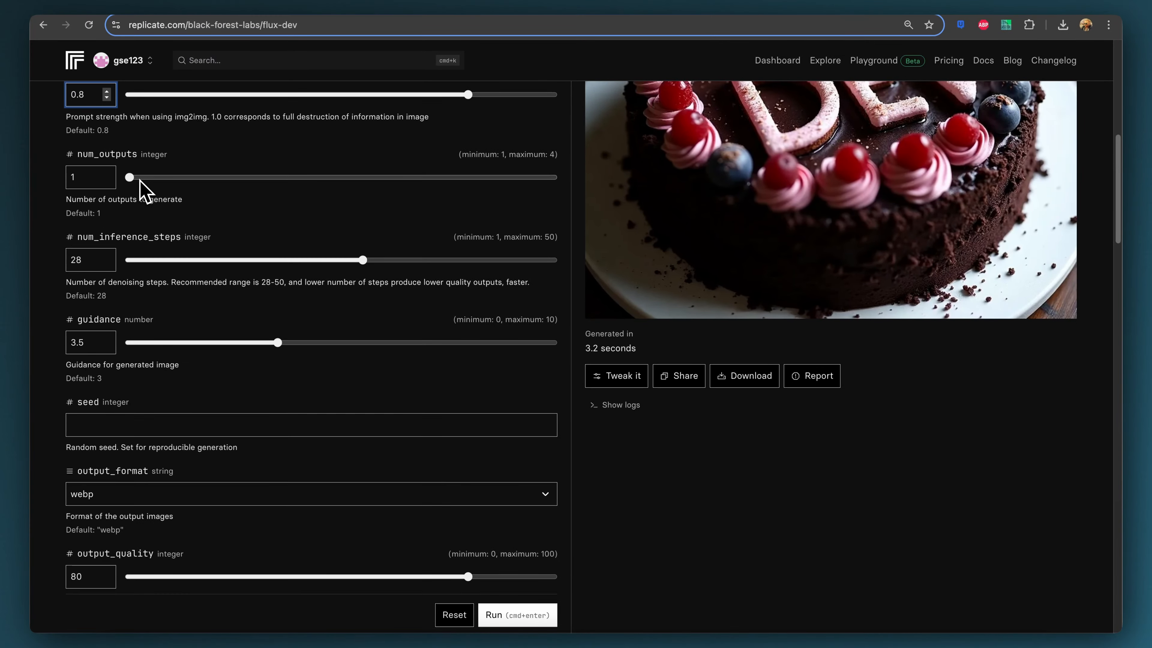
left_click_drag(136, 178, 547, 180)
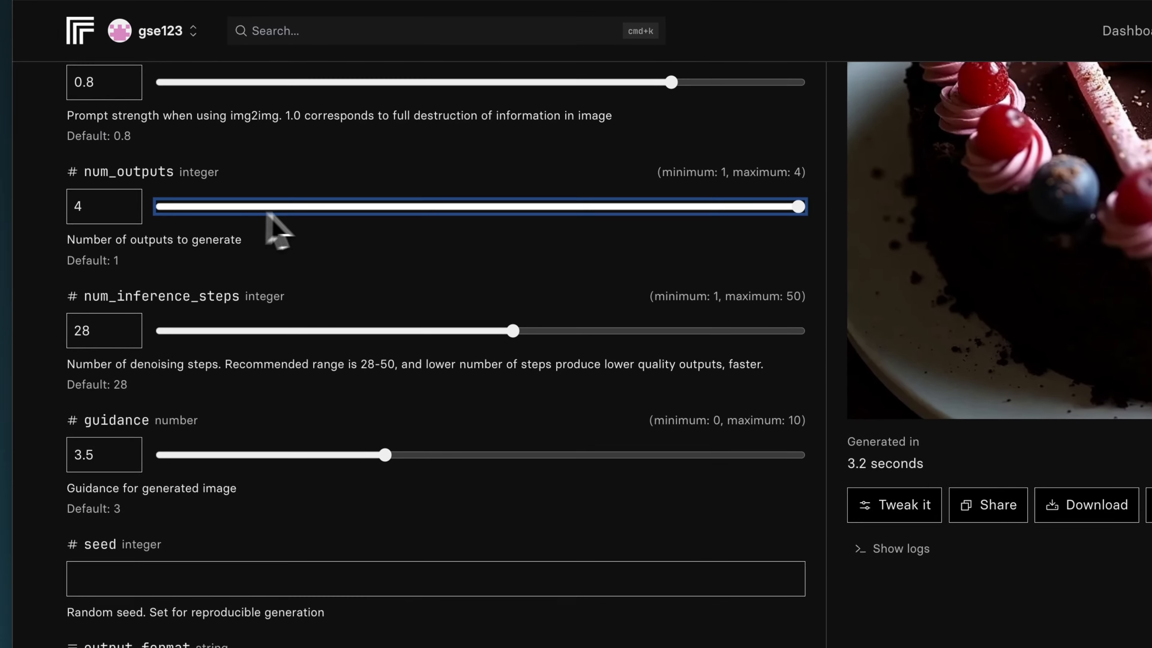
left_click(395, 212)
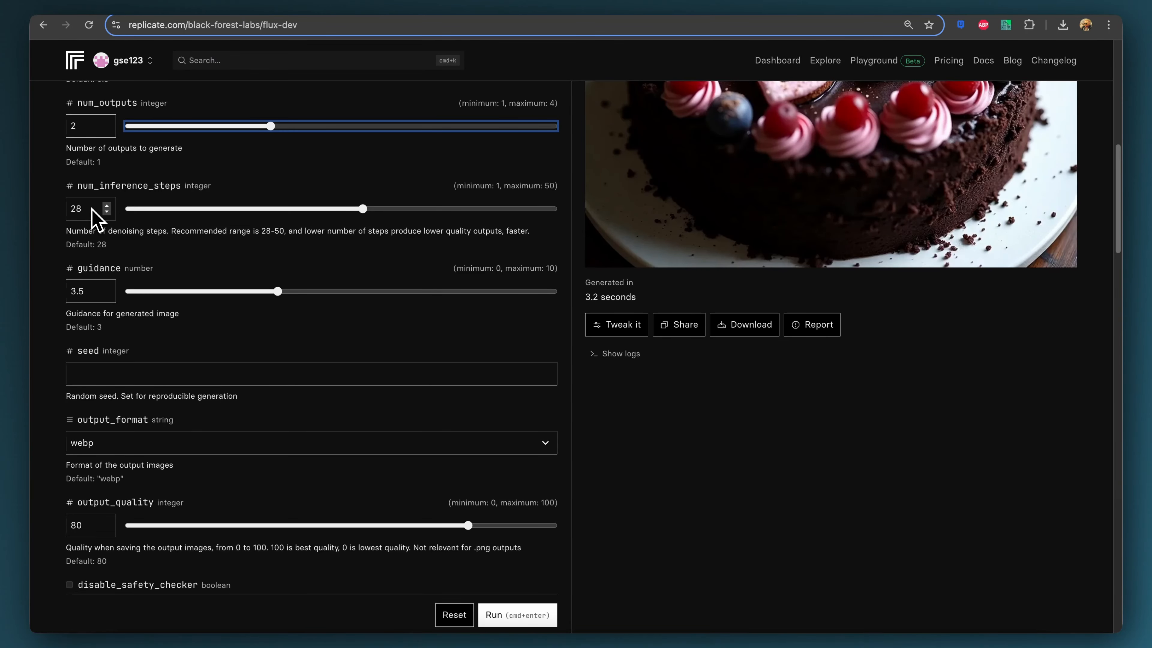
- Try num_inference_steps at 48 and 14, and return the setting to 28
left_click_drag(362, 209, 503, 212)
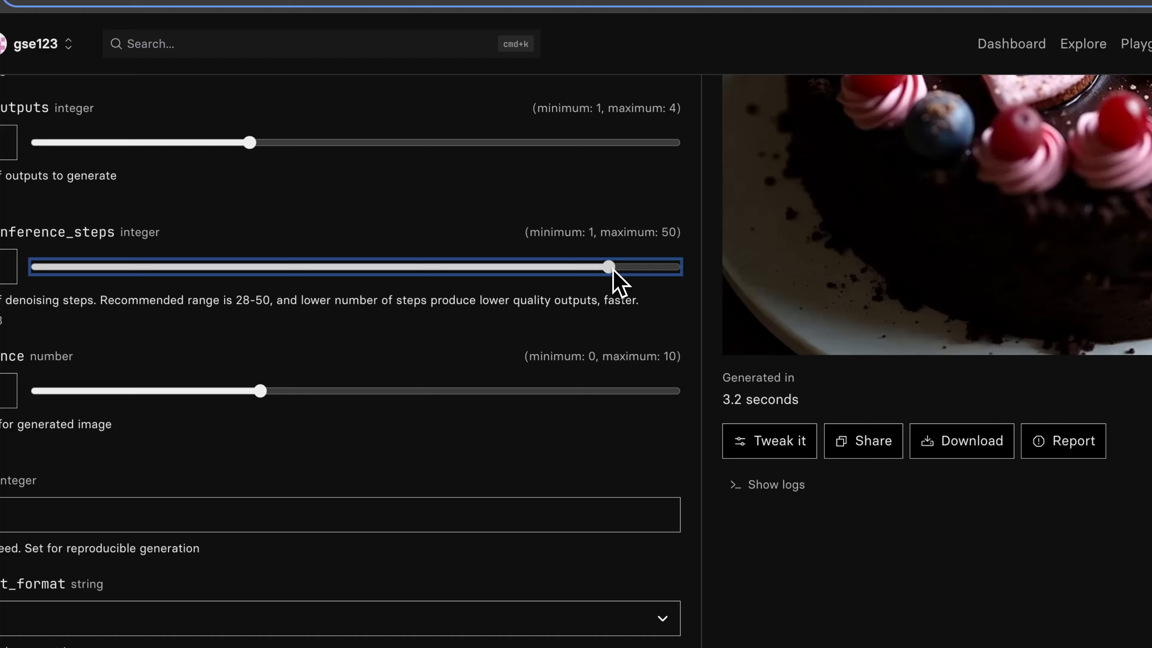
left_click_drag(612, 268, 650, 267)
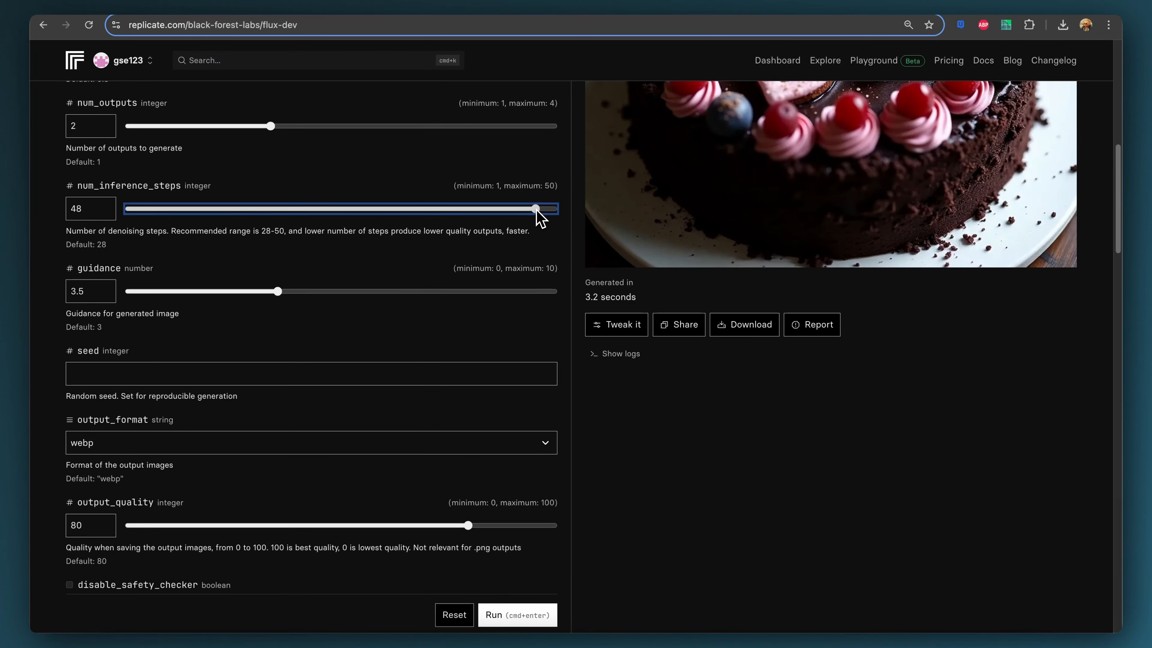
left_click_drag(536, 210, 243, 221)
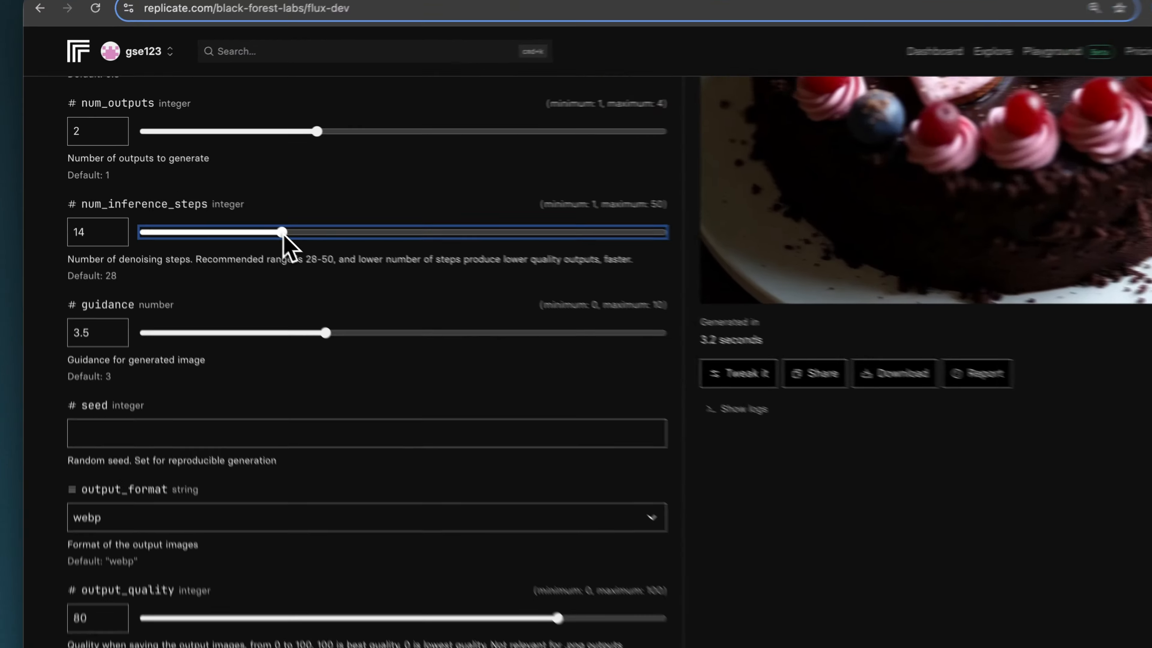
left_click_drag(243, 210, 346, 211)
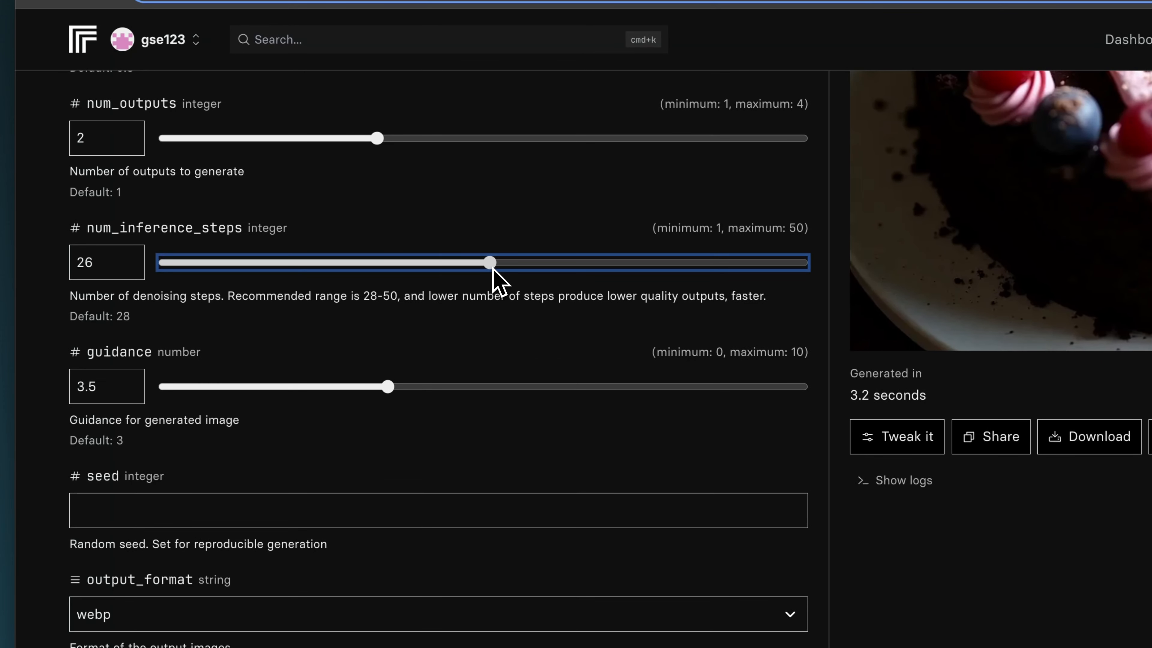
left_click_drag(492, 268, 503, 268)
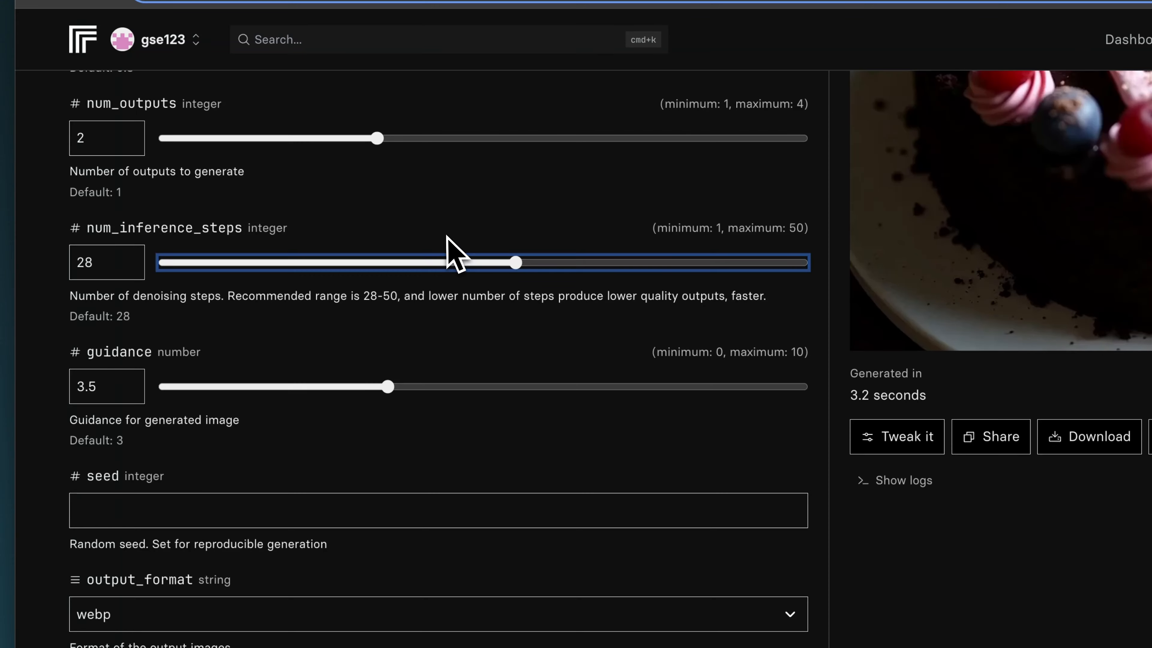
- Set the guidance value to its default of 3
scroll(450, 250, "down", 3)
scroll(454, 257, "down", 1)
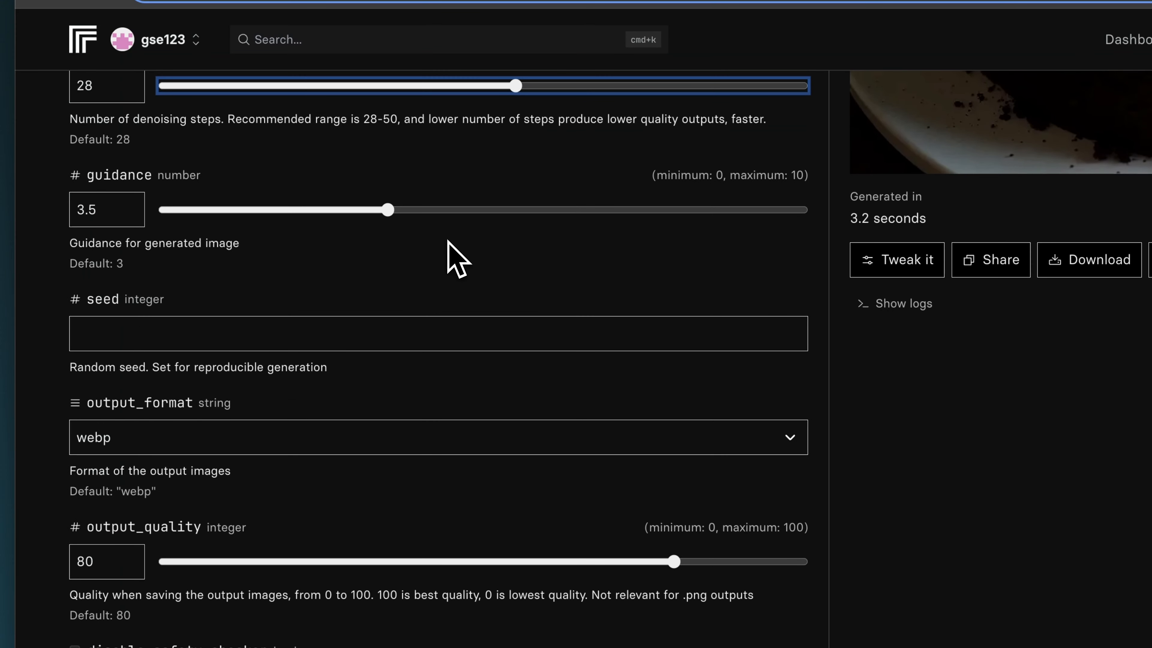
left_click(97, 210)
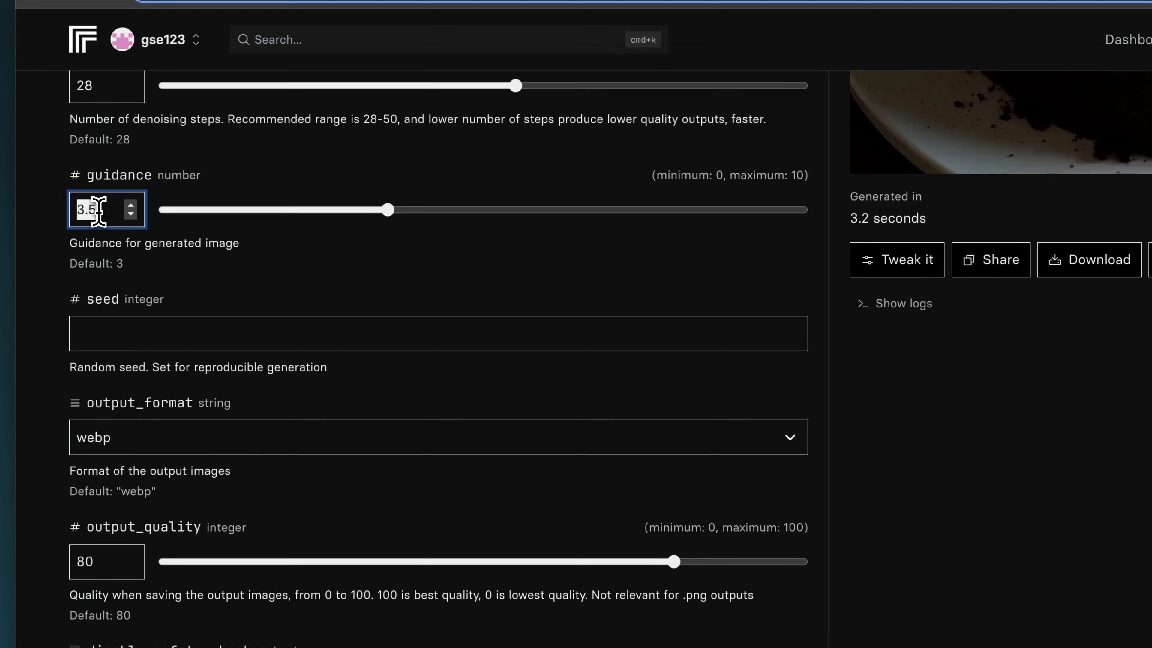
double_click(120, 263)
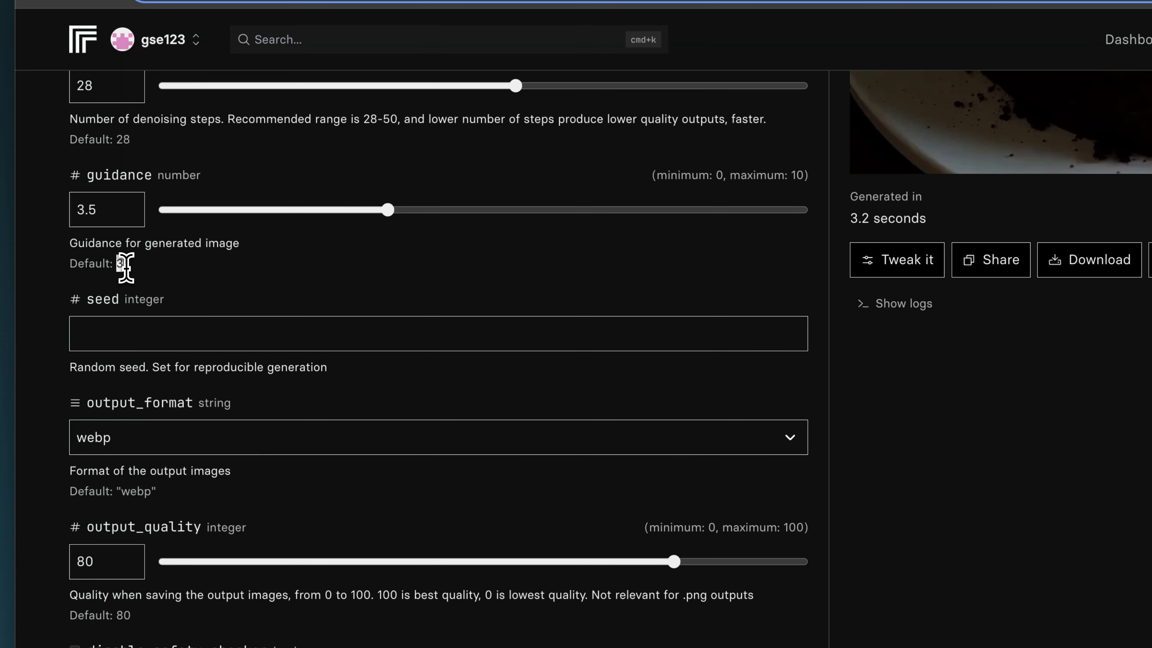
left_click_drag(96, 210, 71, 210)
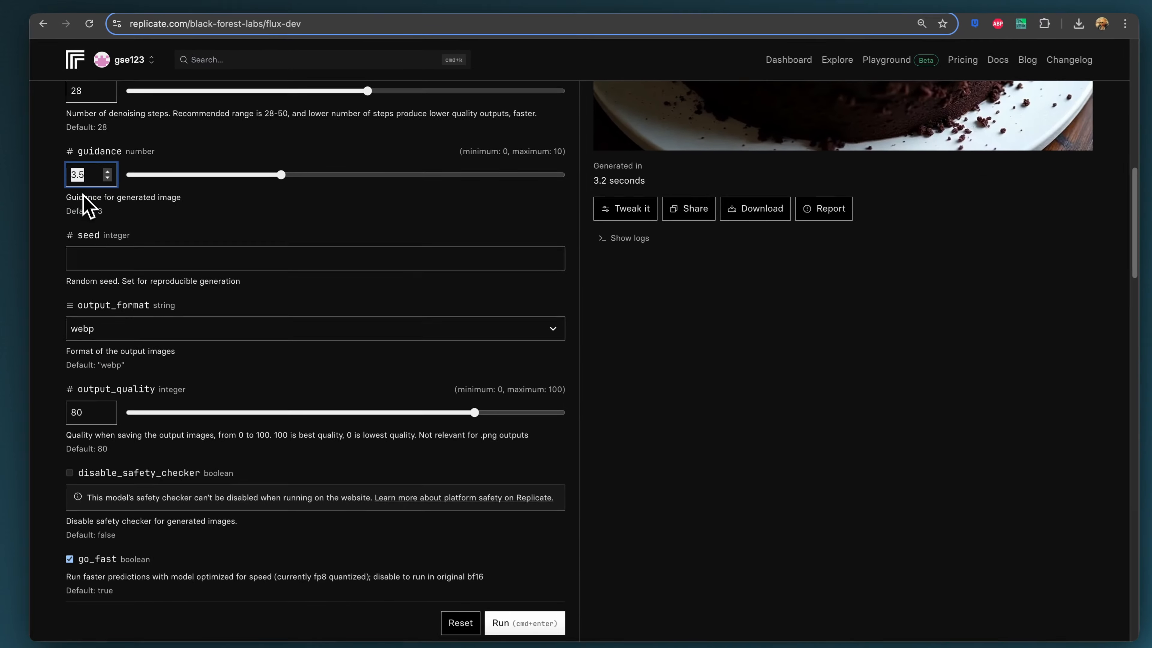
type("3")
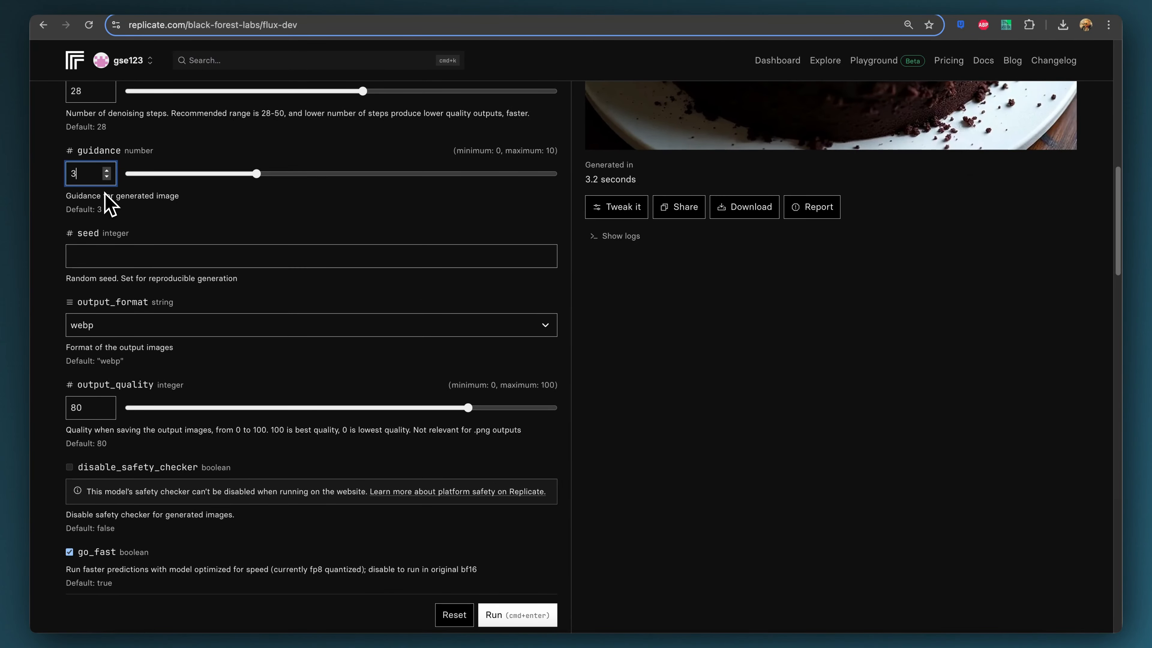
- Try raising the guidance to 5 and above, and return it to 3
left_click(213, 212)
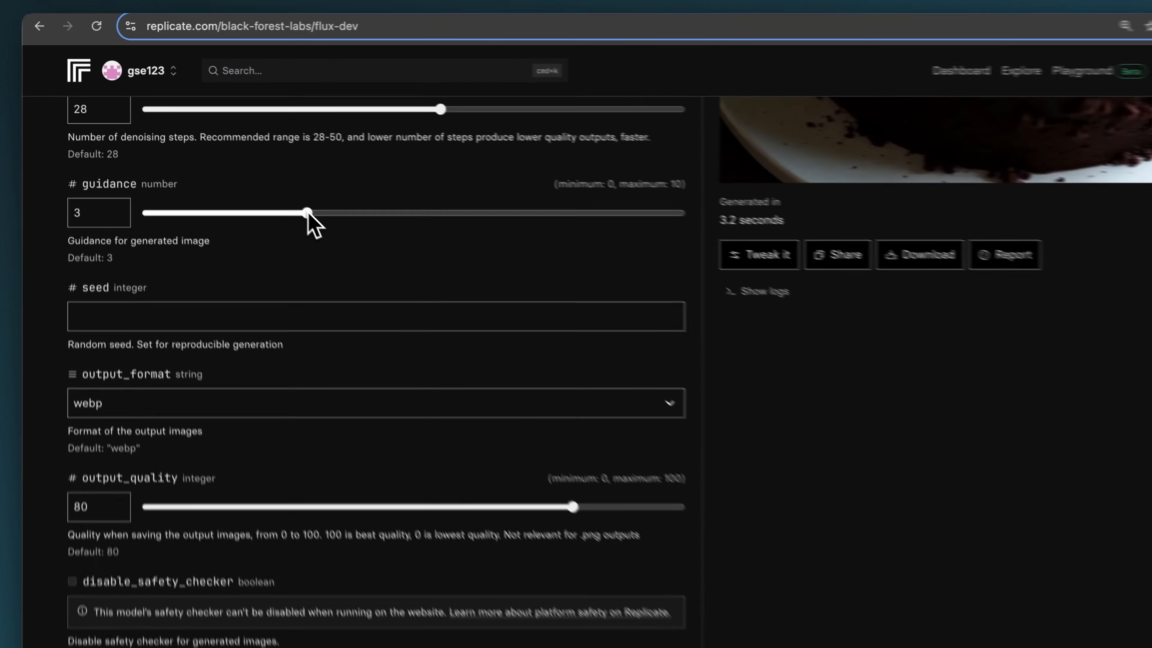
left_click_drag(257, 173, 321, 173)
left_click_drag(469, 251, 484, 253)
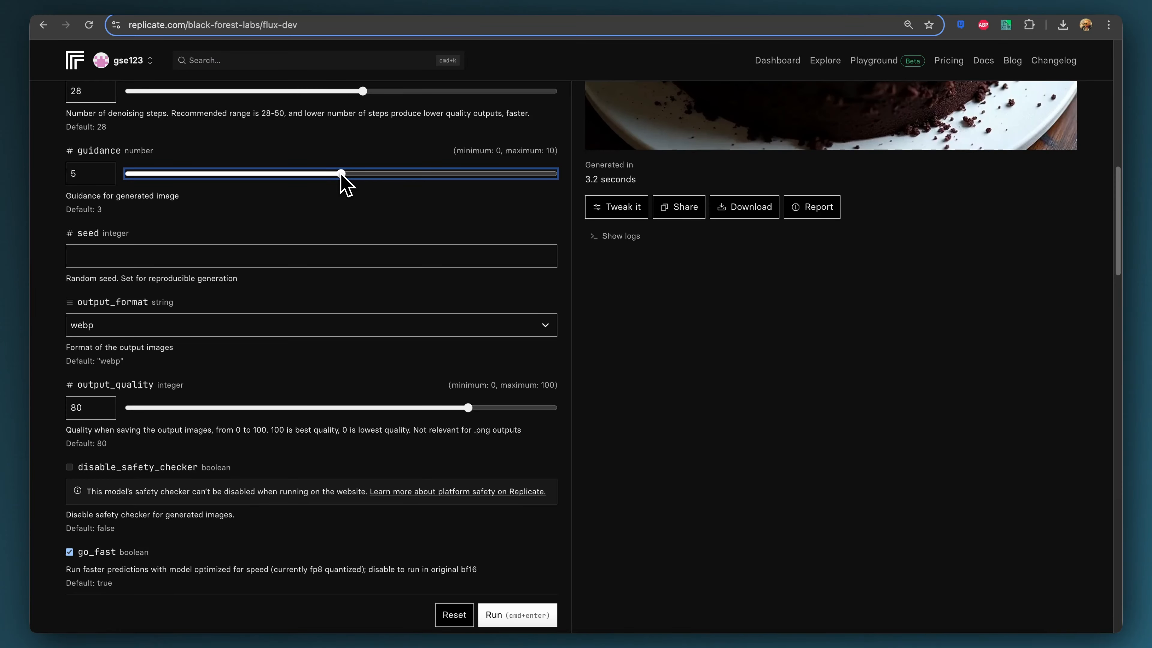
left_click_drag(343, 174, 373, 174)
left_click_drag(477, 251, 484, 253)
left_click_drag(378, 175, 240, 181)
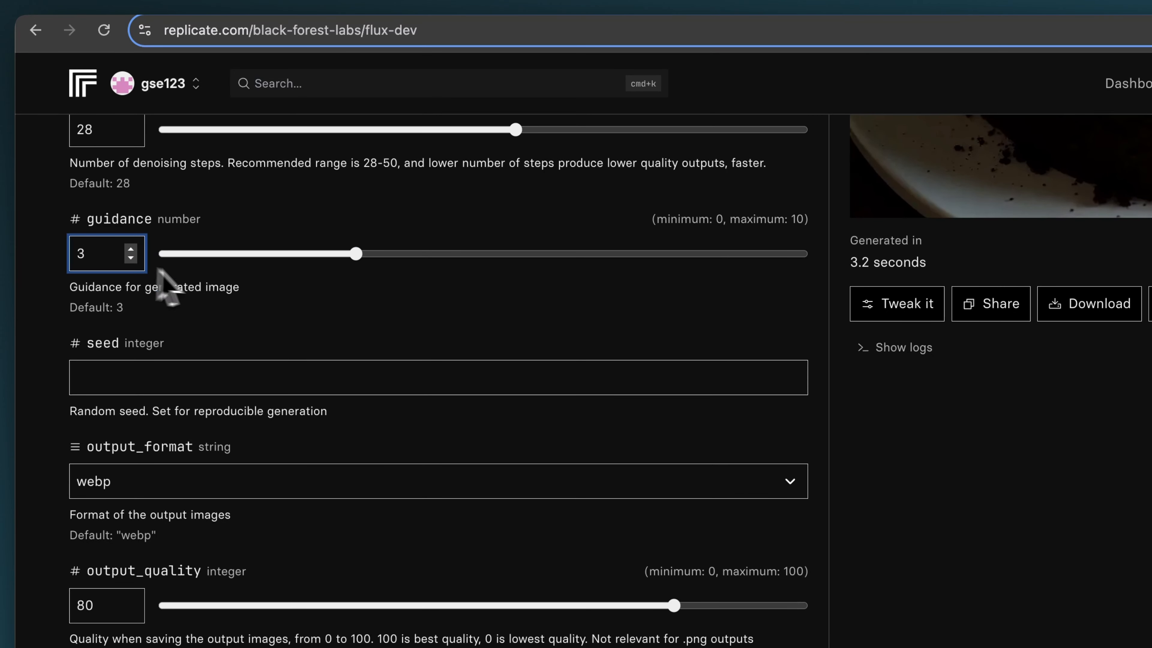
- Examine the empty seed field and the output format, quality, go_fast and megapixels settings
scroll(292, 313, "down", 2)
scroll(302, 313, "down", 2)
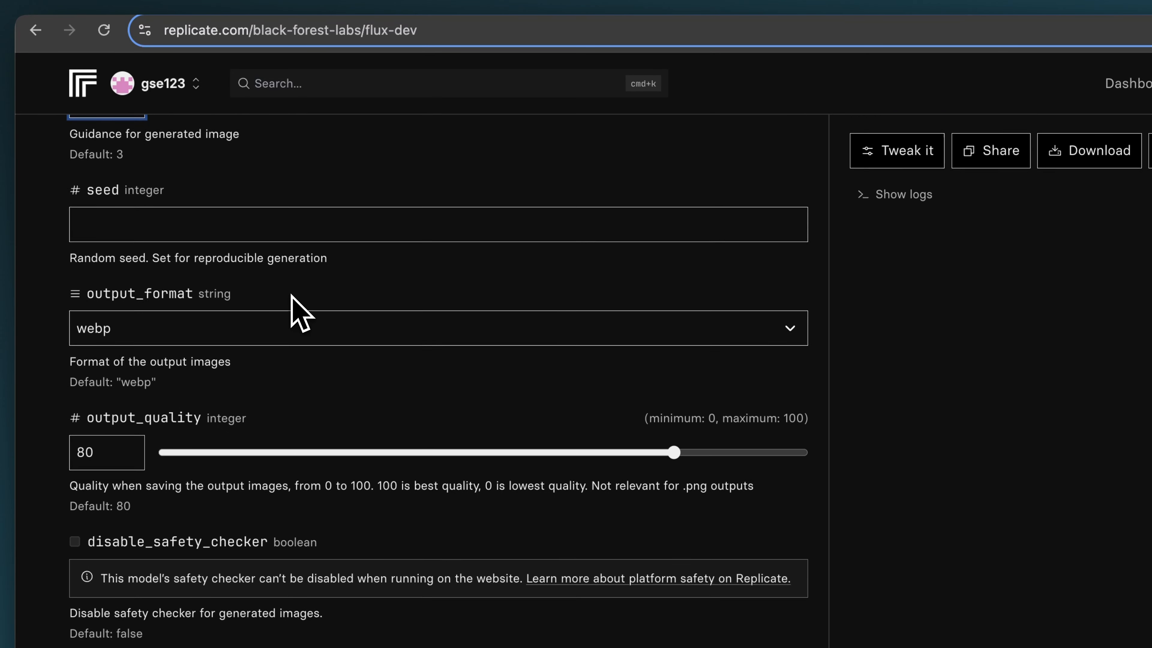
left_click(246, 193)
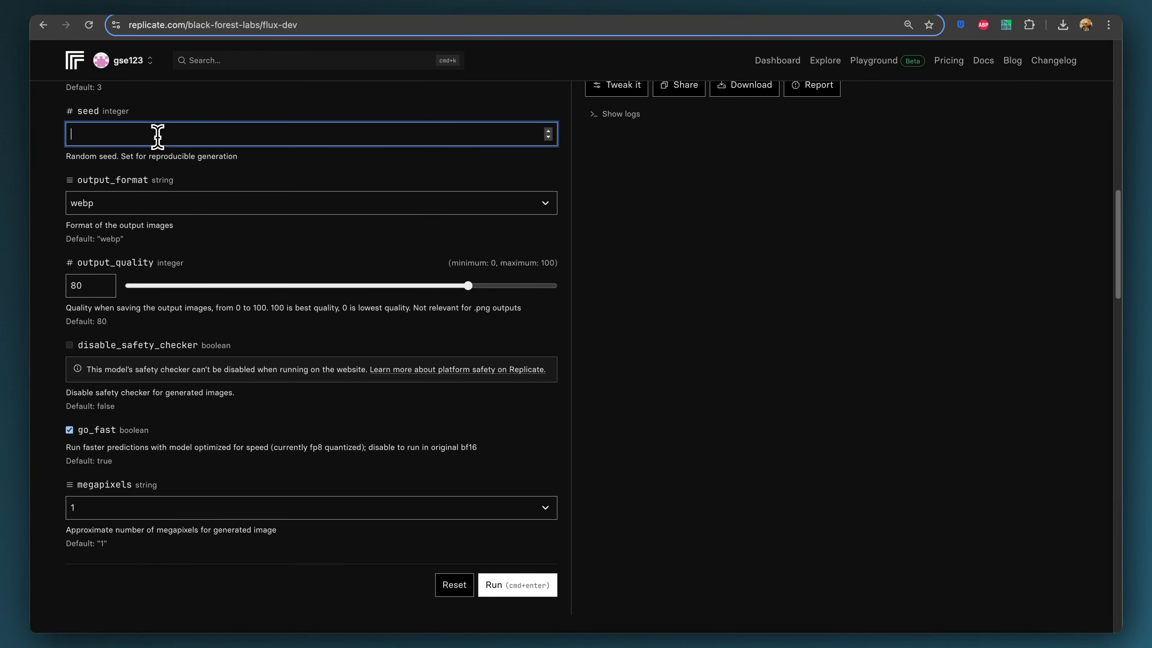
scroll(173, 131, "down", 5)
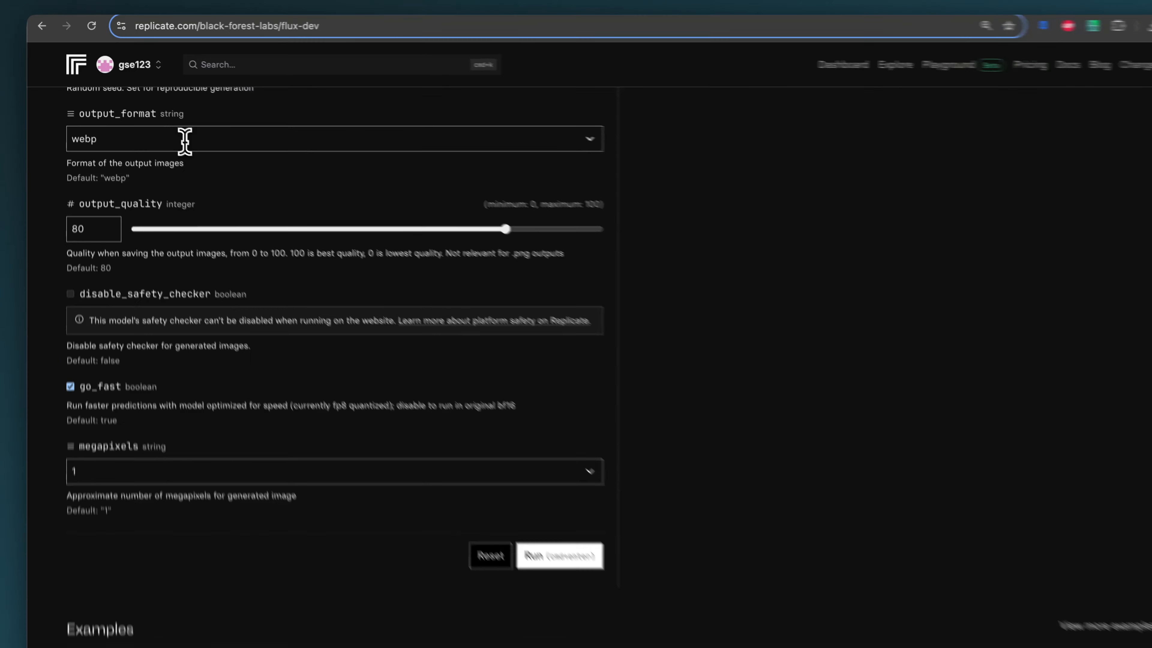
- Set the output format to png and raise the output quality to 90
left_click(184, 139)
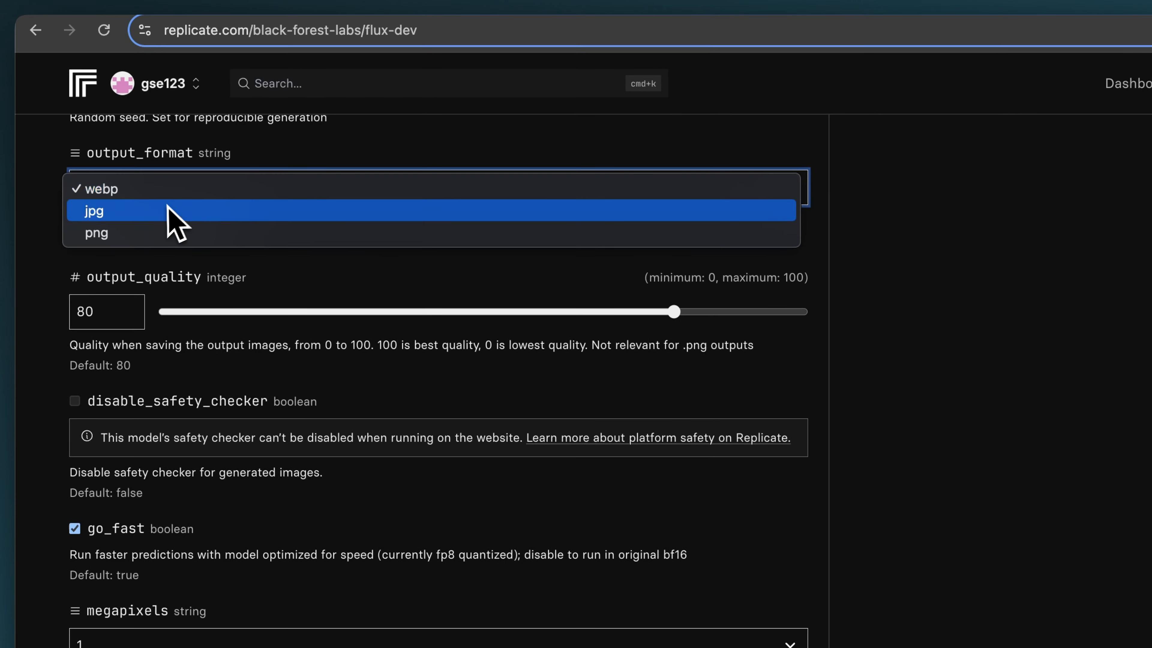
left_click(155, 231)
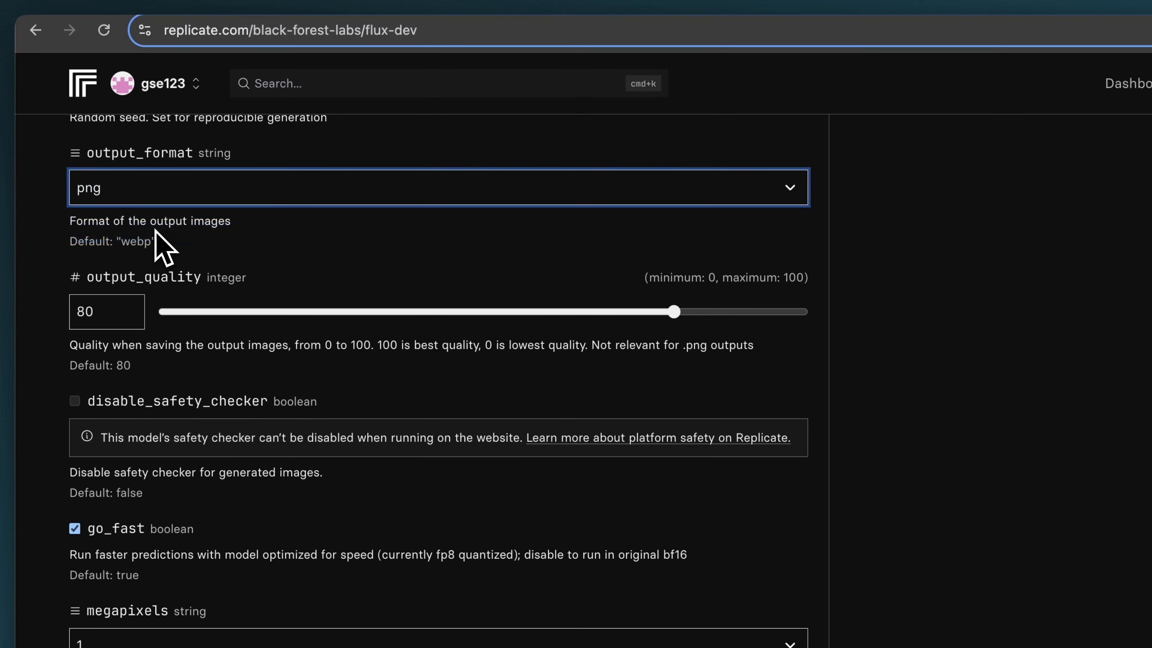
scroll(247, 205, "down", 1)
scroll(254, 236, "down", 1)
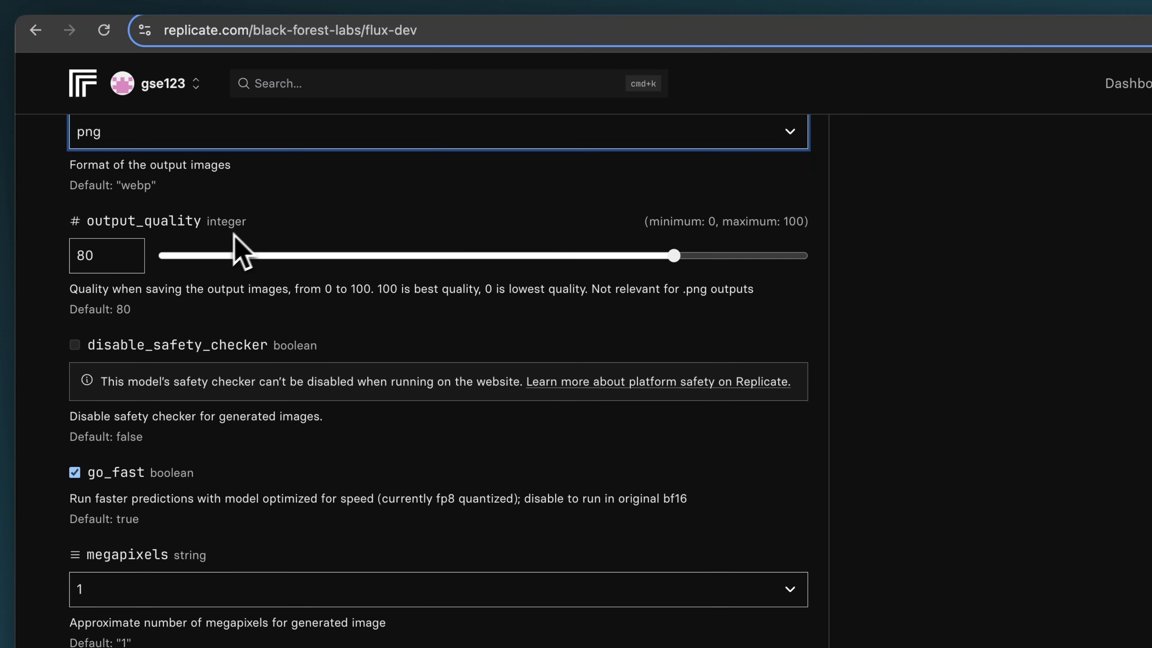
left_click(103, 258)
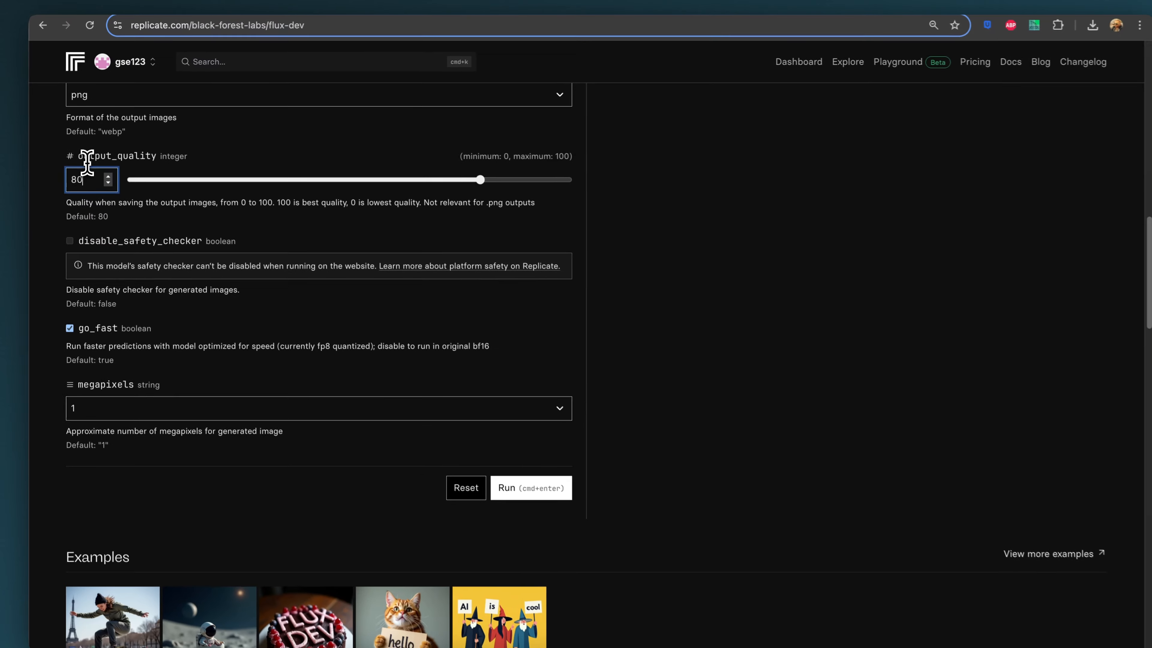
scroll(399, 184, "up", 1)
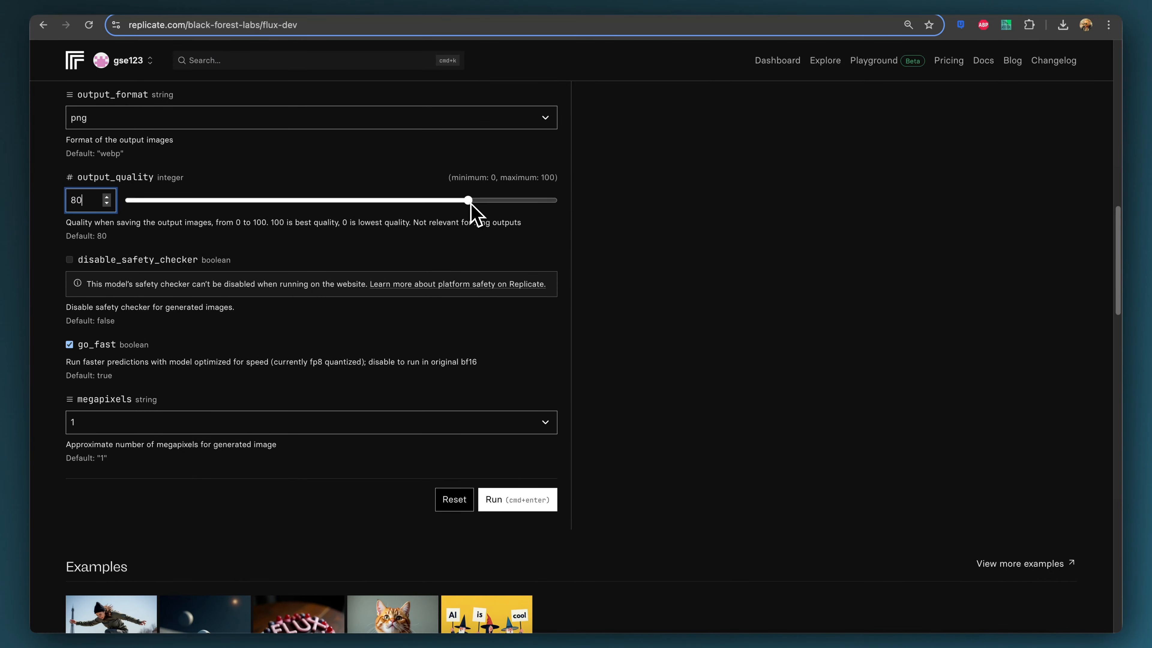
left_click_drag(470, 204, 493, 204)
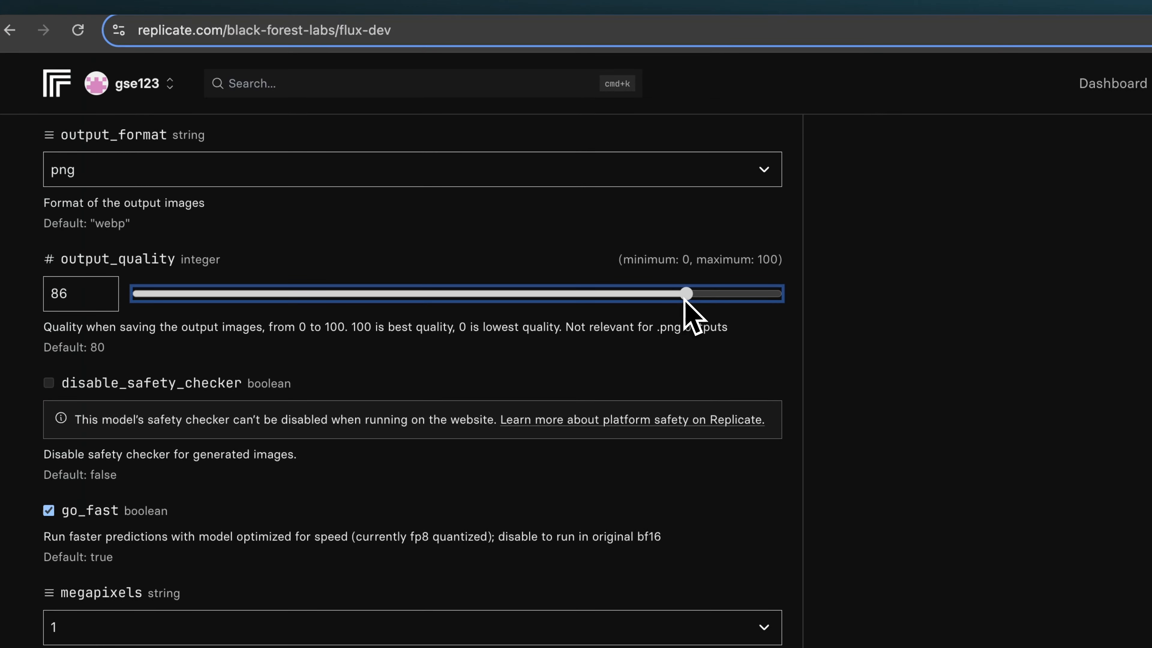
left_click_drag(685, 297, 712, 297)
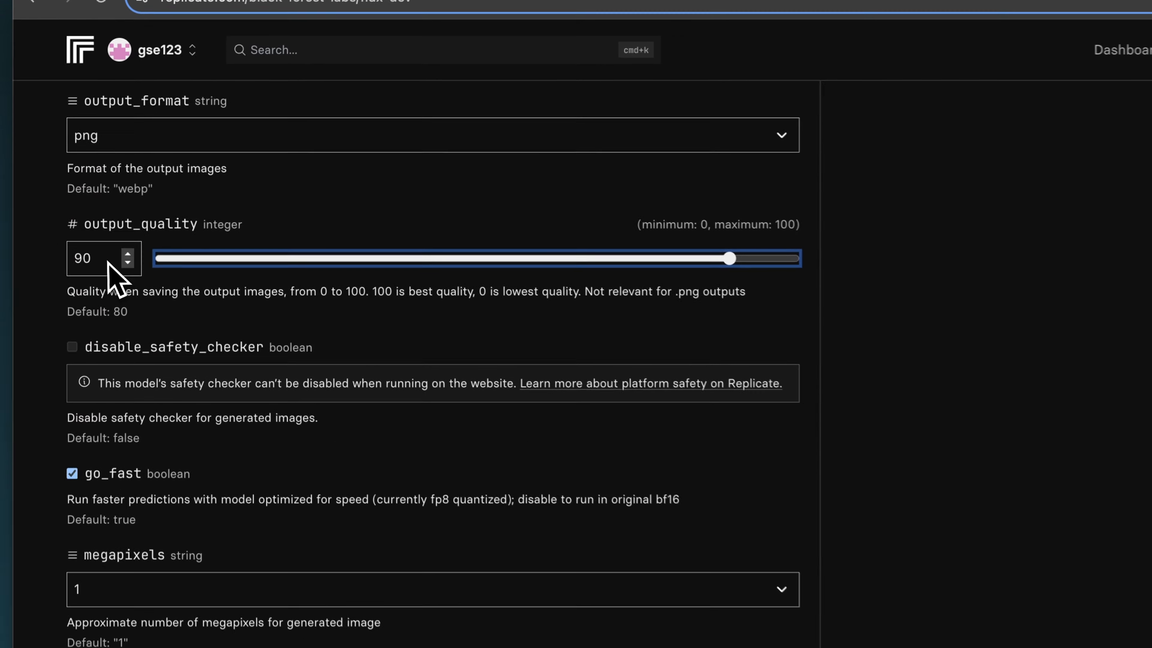
- Try switching off the go_fast option, and switch it back on
scroll(235, 224, "down", 3)
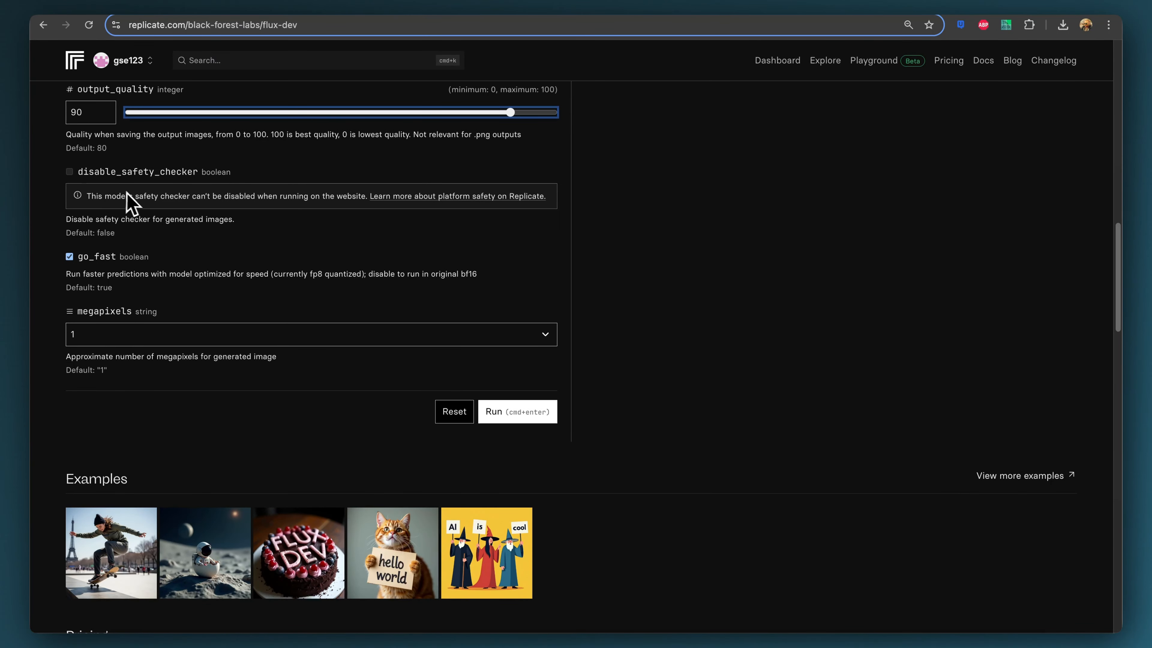
scroll(145, 179, "down", 3)
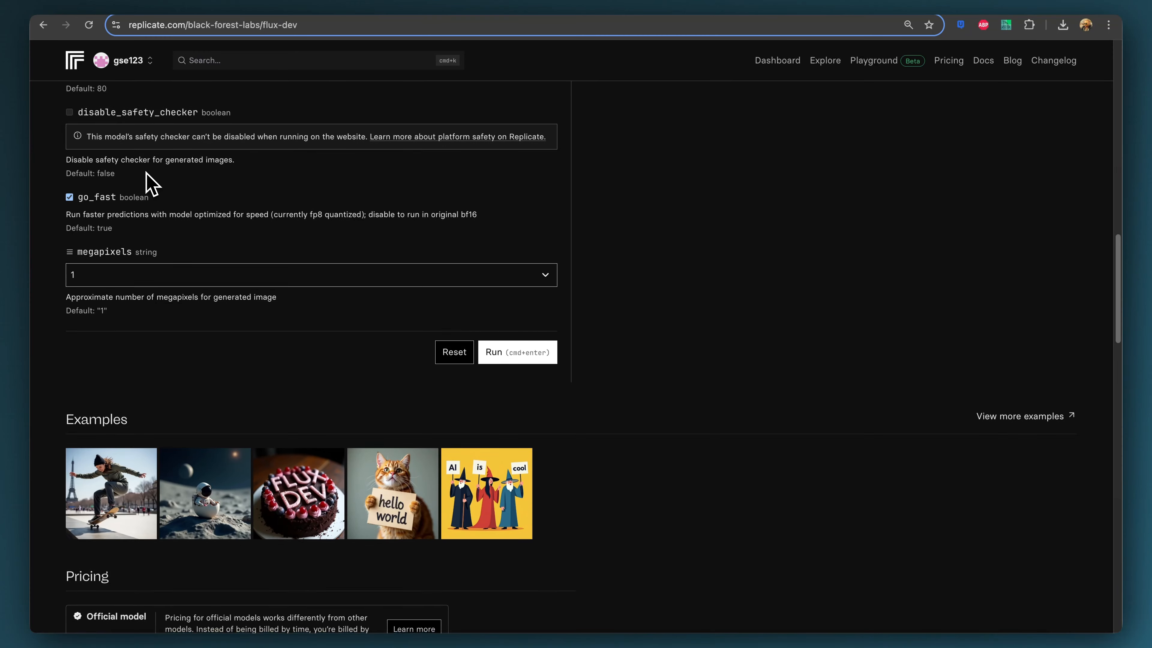
scroll(146, 174, "down", 1)
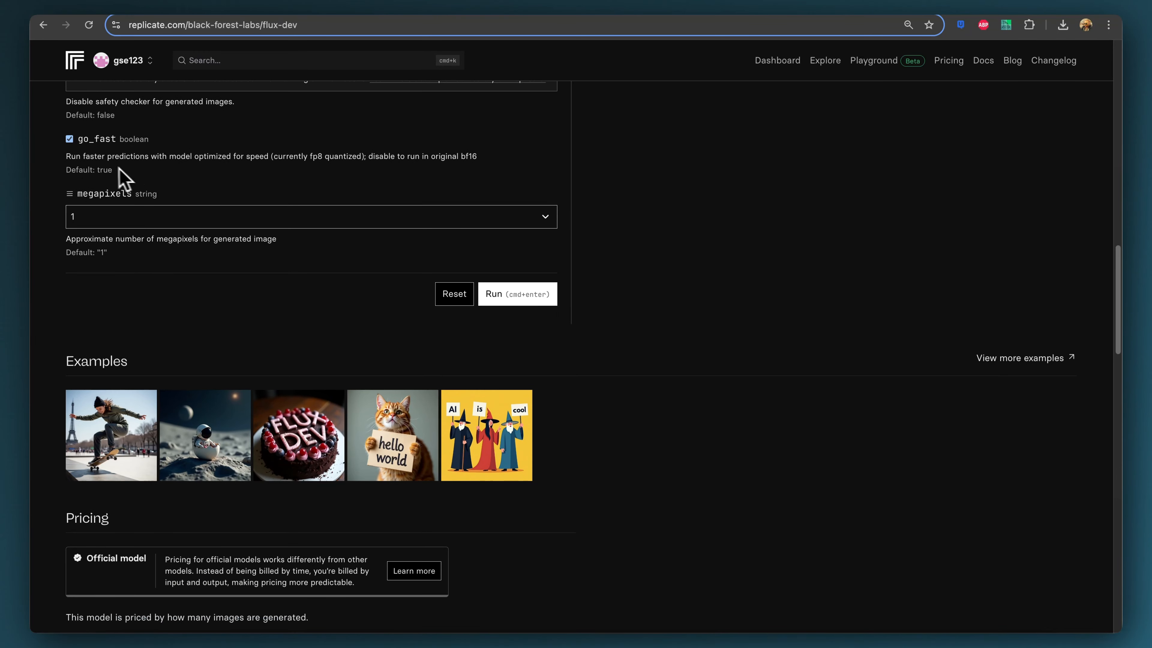
left_click(69, 139)
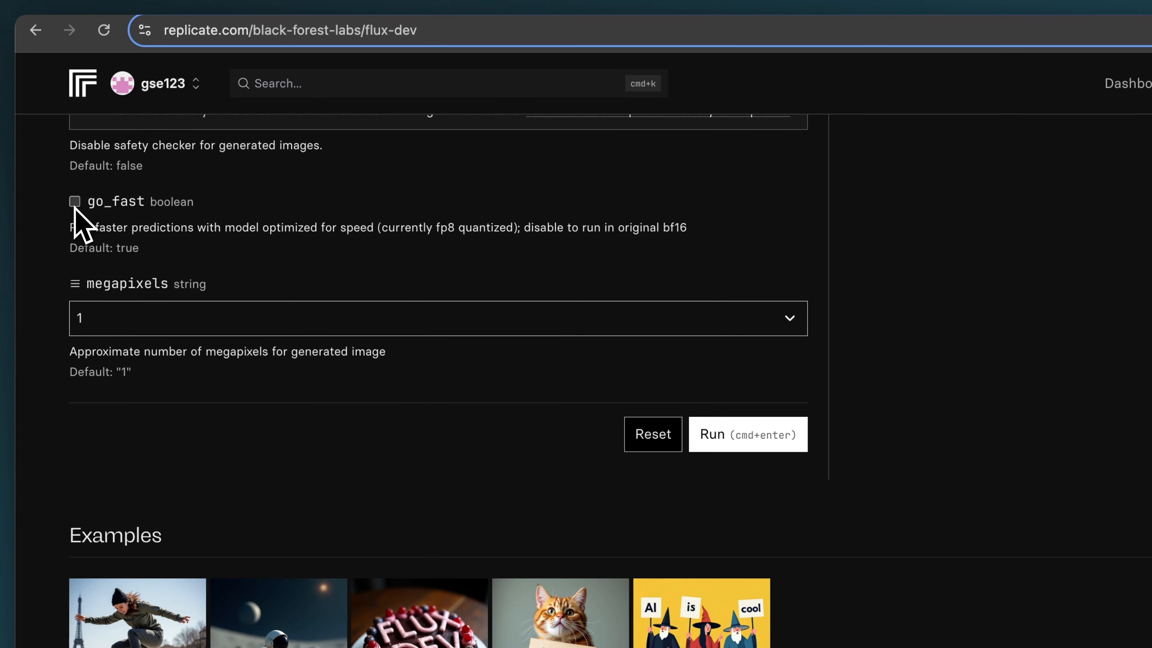
left_click(74, 205)
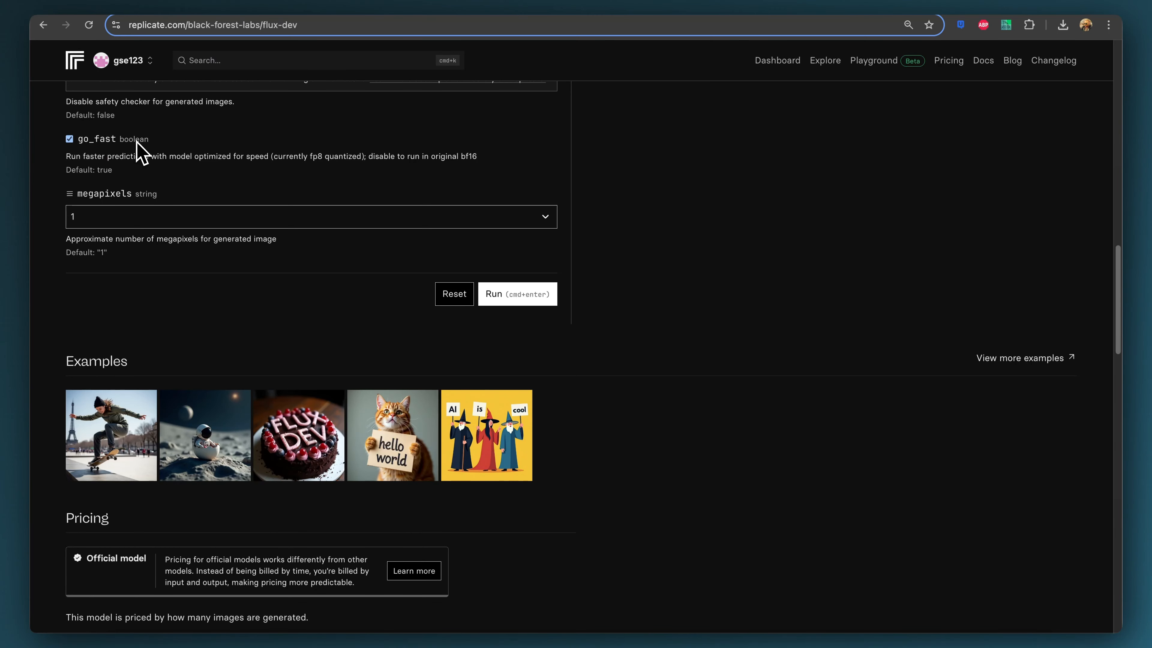
- Check the available megapixels options and keep the value at 1
scroll(220, 150, "down", 3)
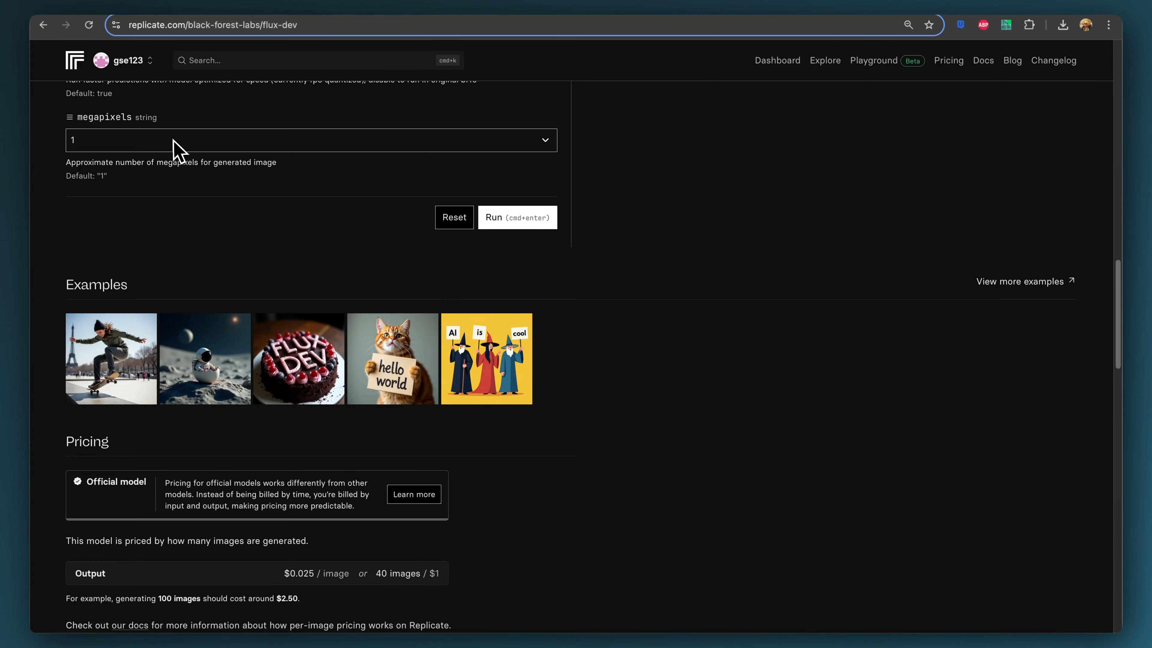
left_click(150, 143)
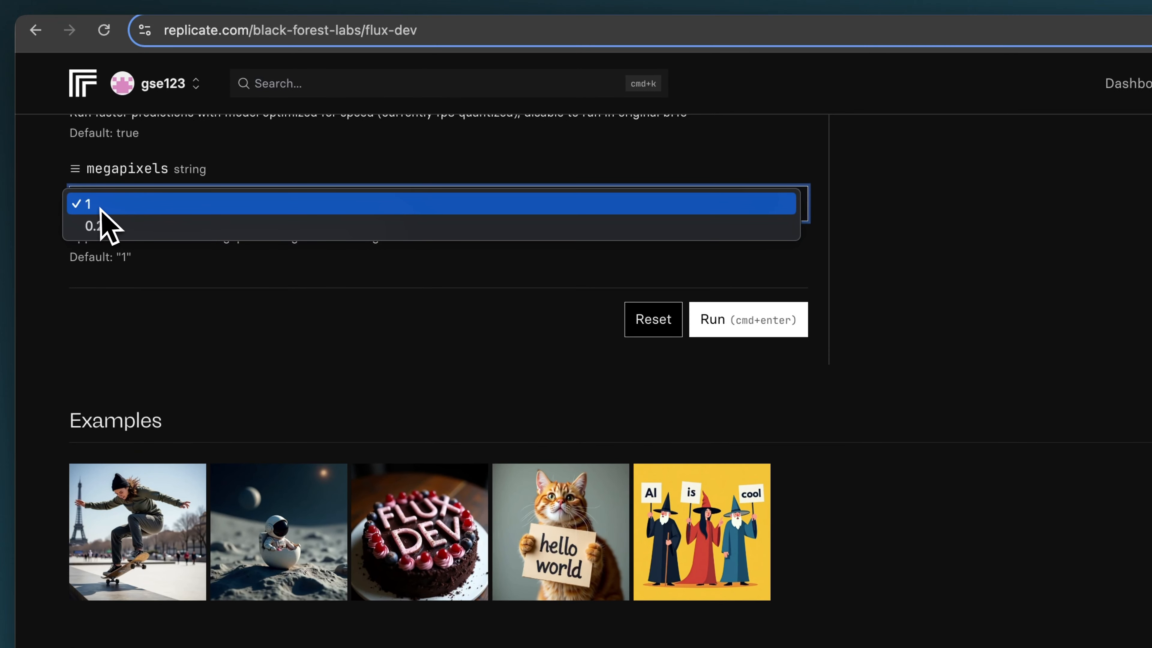
left_click(102, 210)
left_click(110, 211)
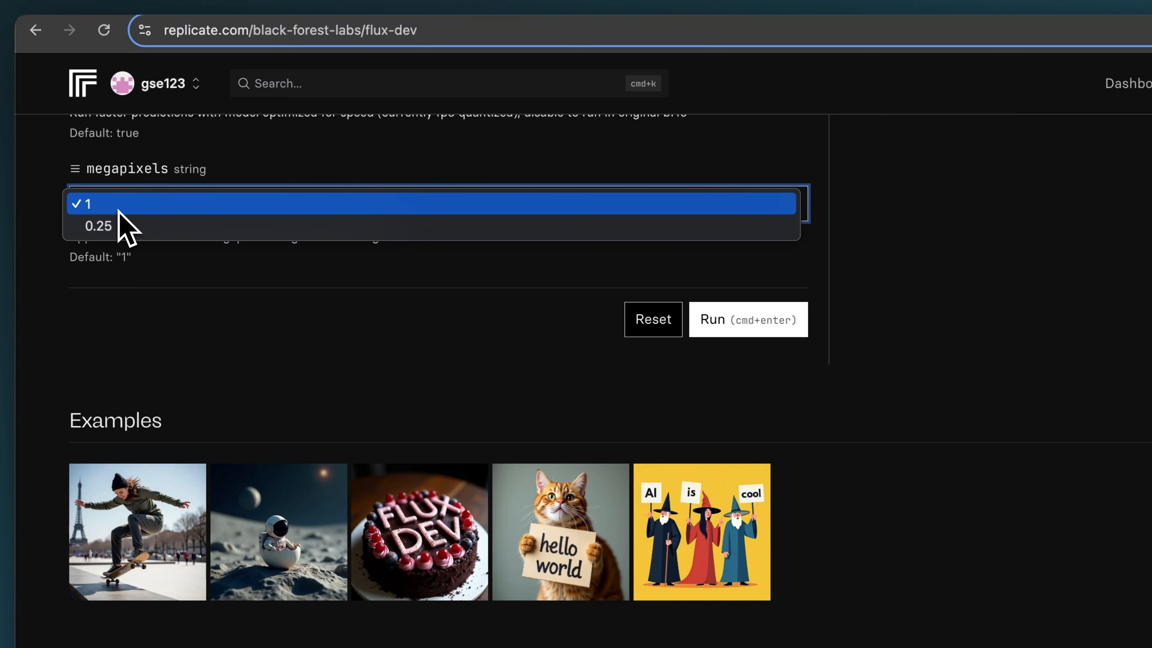
left_click(117, 210)
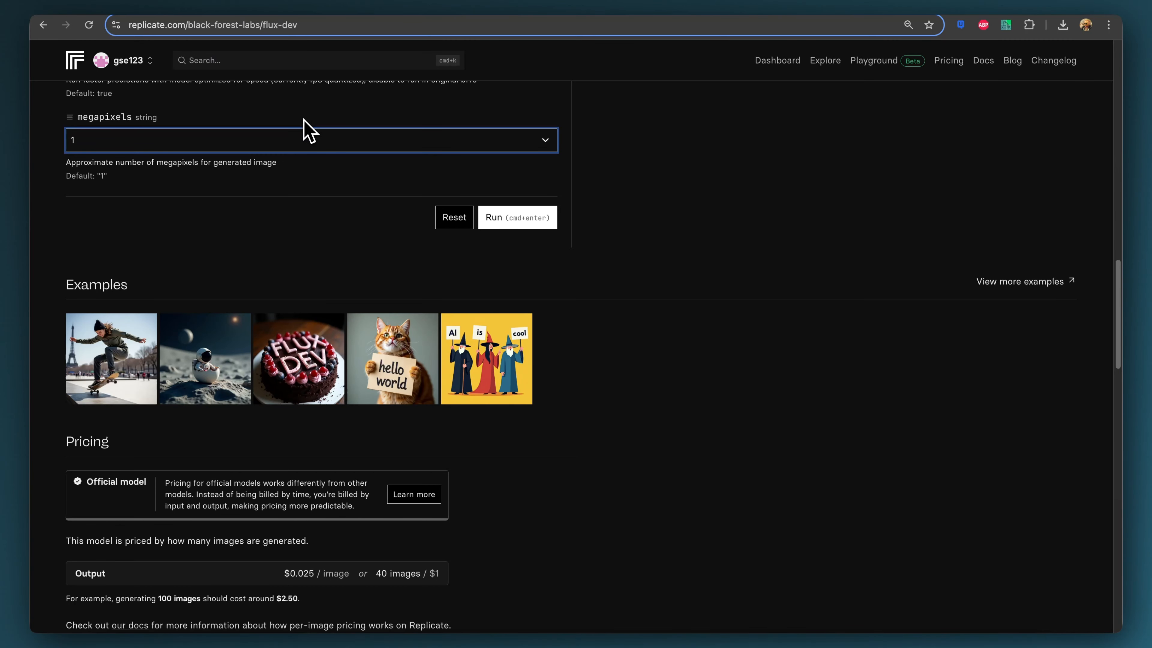
- Examine the model's pricing section, including the cost per image and the number of images per dollar
scroll(304, 120, "down", 5)
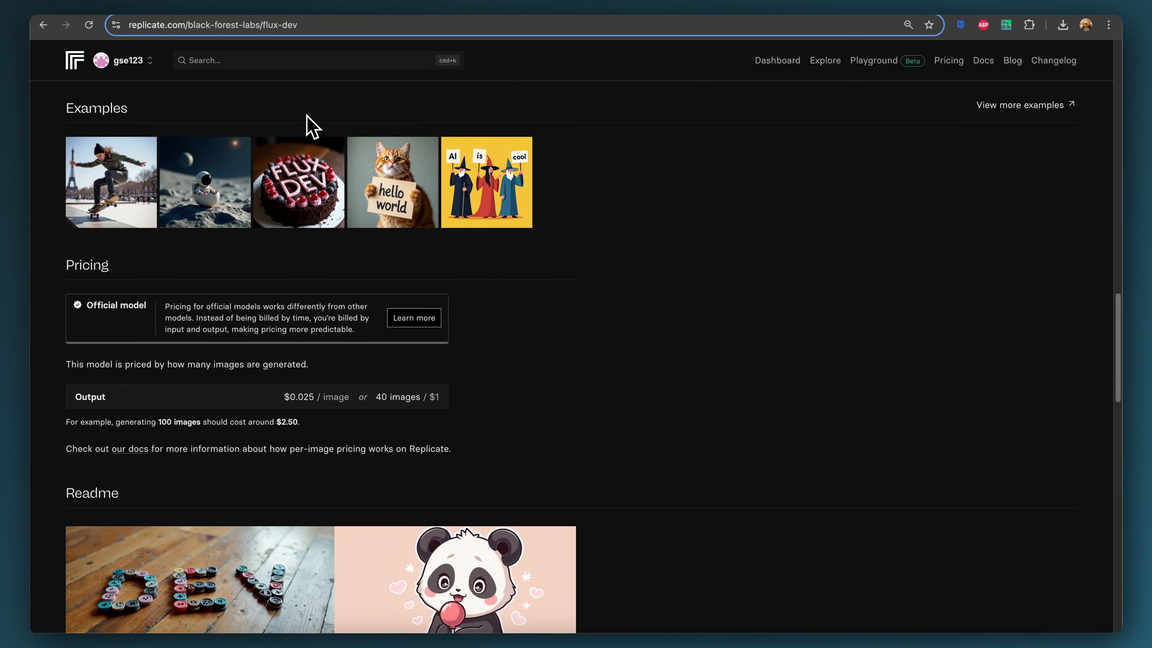
scroll(312, 127, "down", 2)
scroll(312, 127, "down", 1)
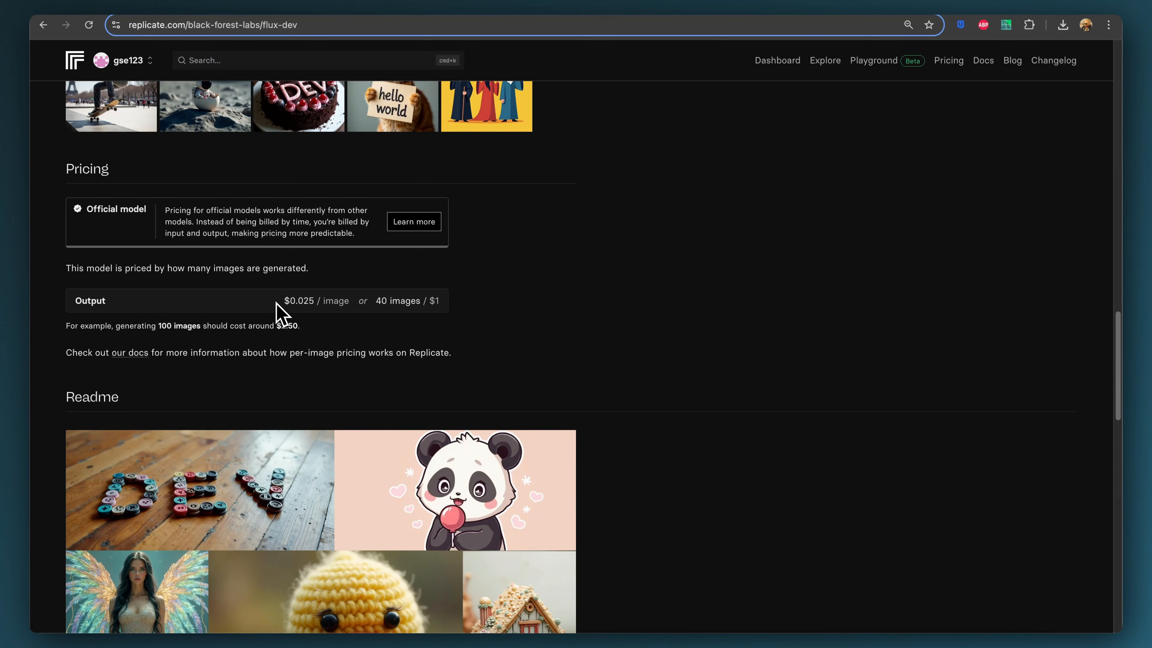
left_click_drag(376, 302, 421, 305)
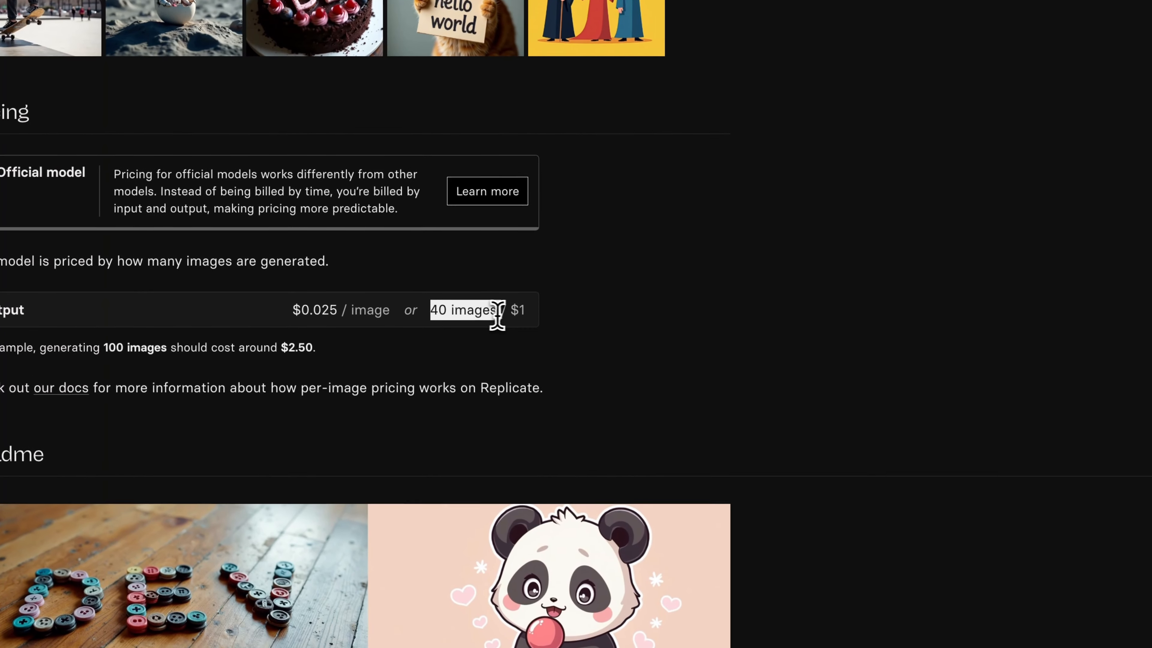
left_click_drag(497, 315, 541, 316)
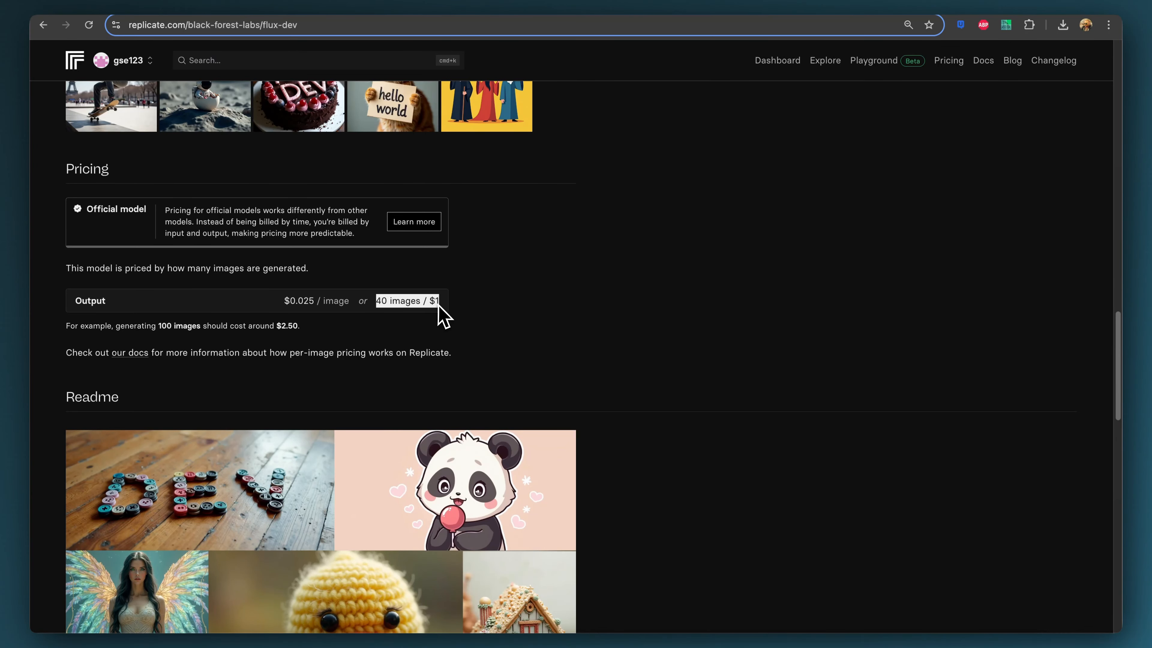
left_click(462, 304)
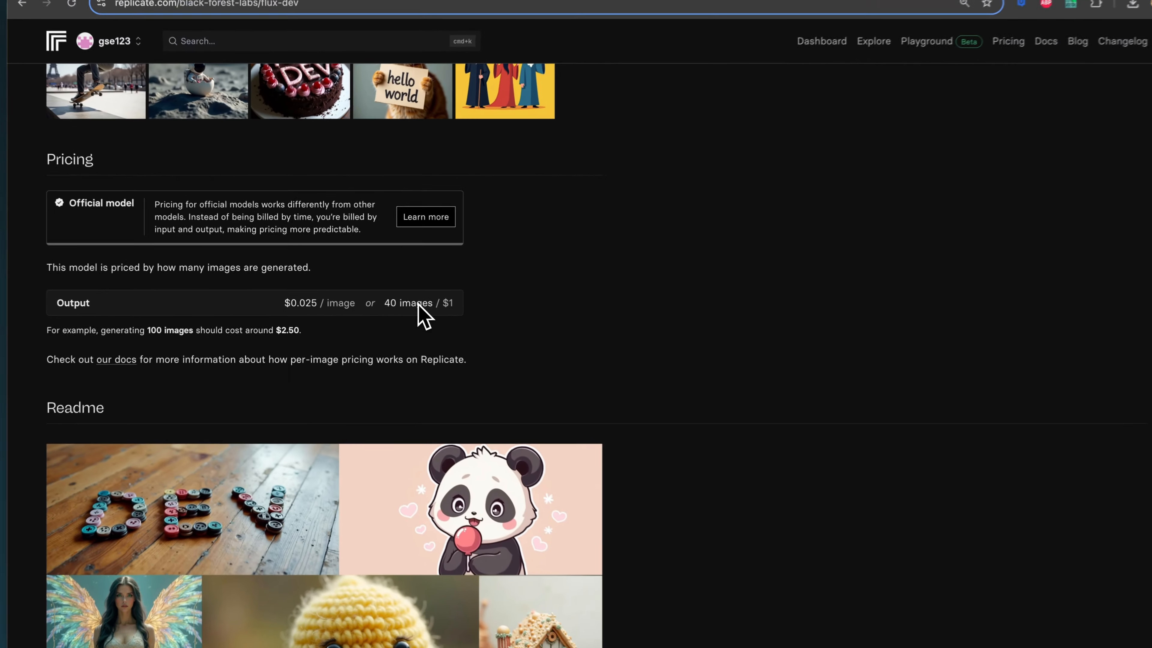
- Try num_inference_steps at 50, 12 and 11, and return the setting to its default of 28
scroll(467, 318, "up", 15)
scroll(438, 317, "up", 4)
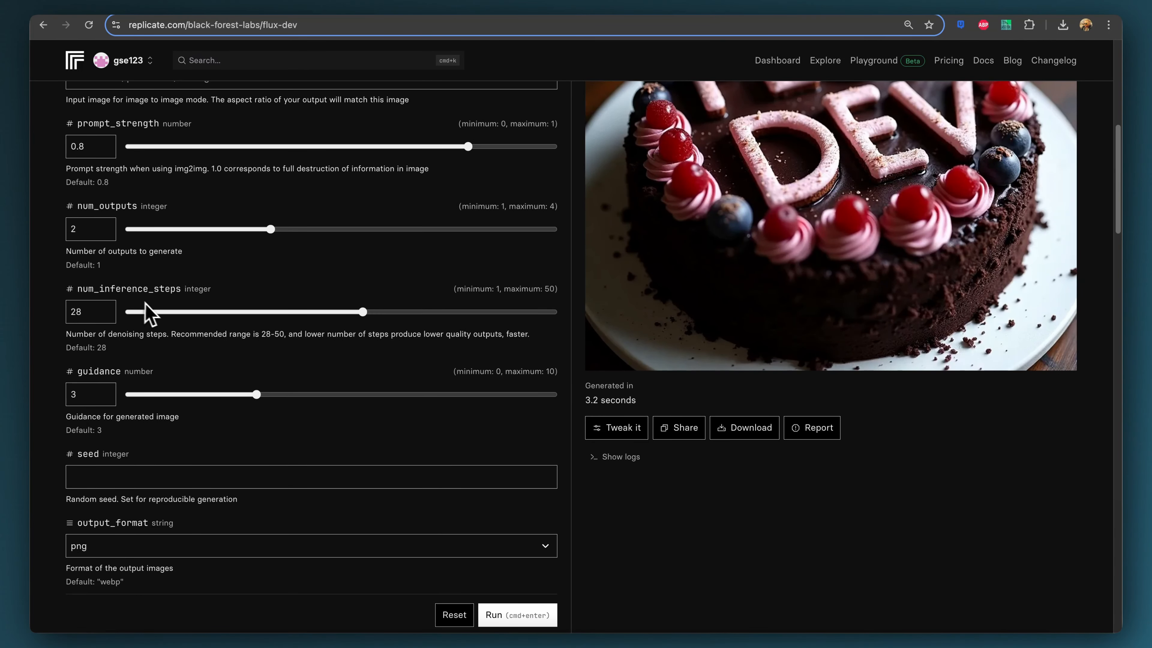
left_click_drag(362, 312, 535, 314)
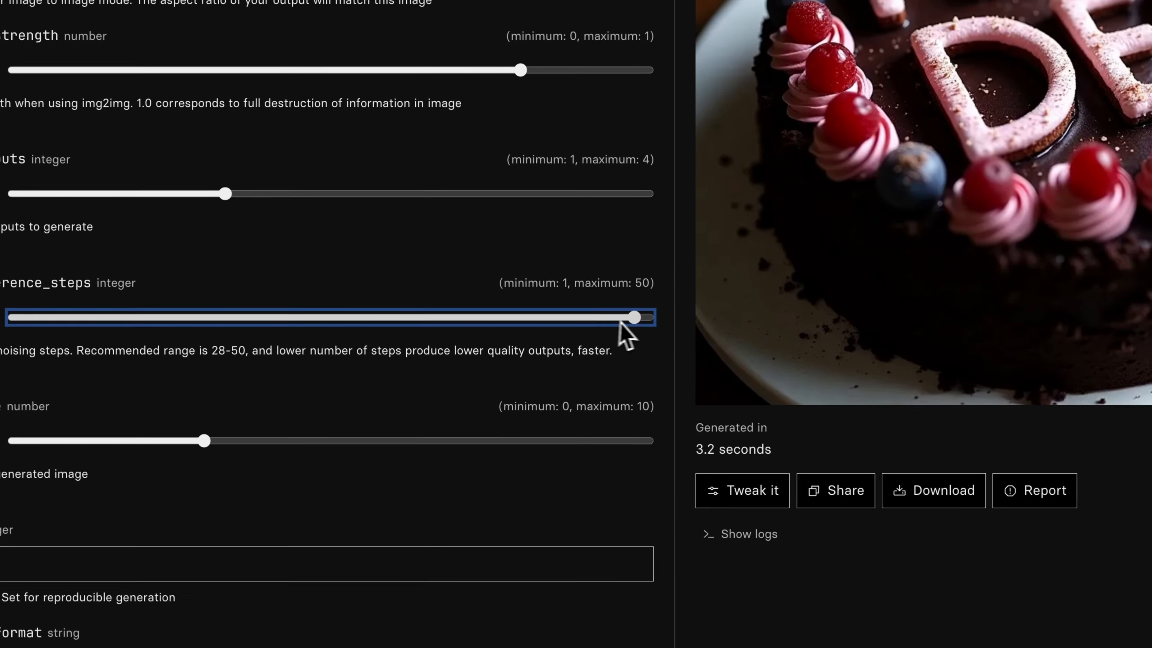
left_click_drag(626, 336, 668, 335)
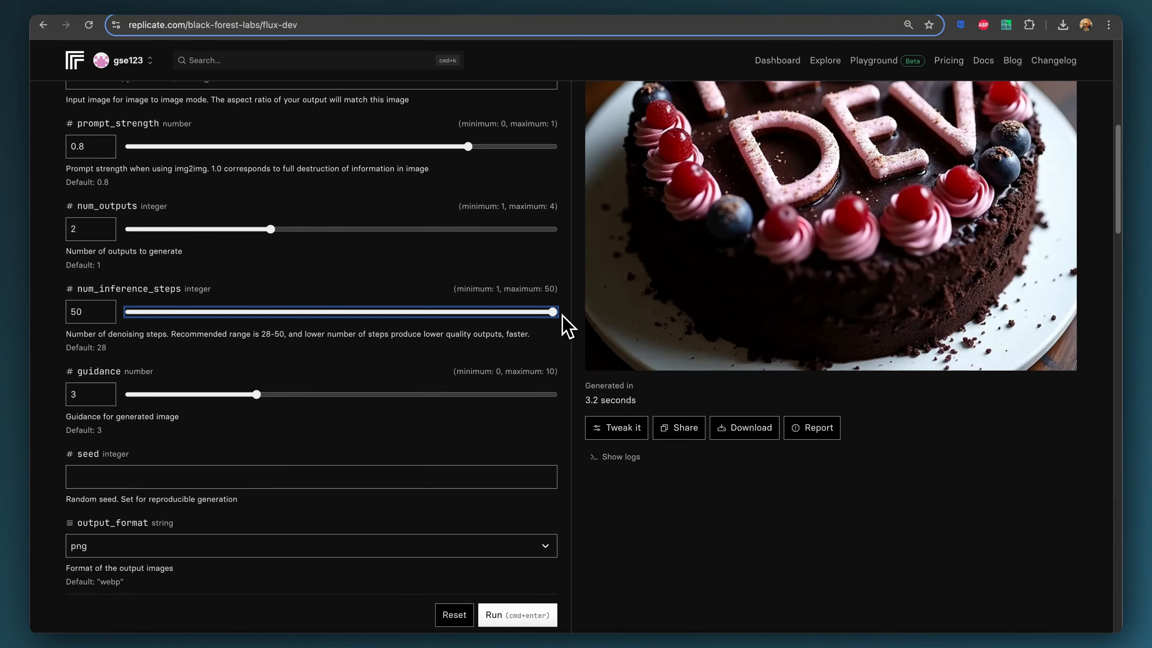
left_click_drag(548, 314, 224, 319)
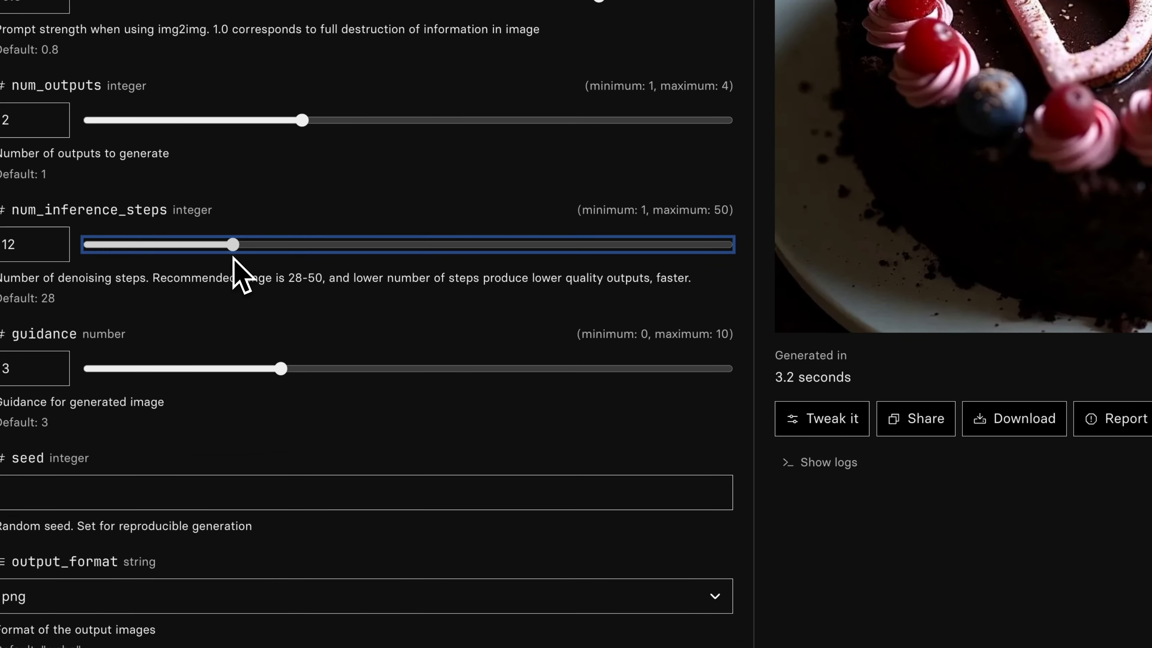
left_click_drag(232, 255, 222, 253)
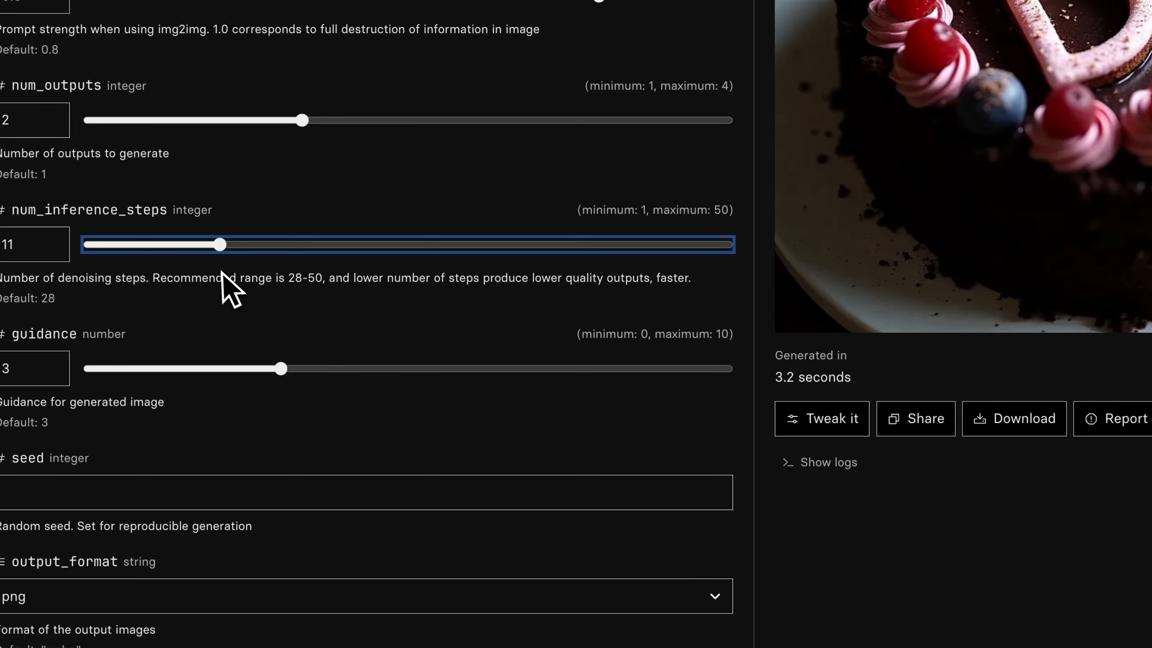
left_click_drag(224, 250, 420, 255)
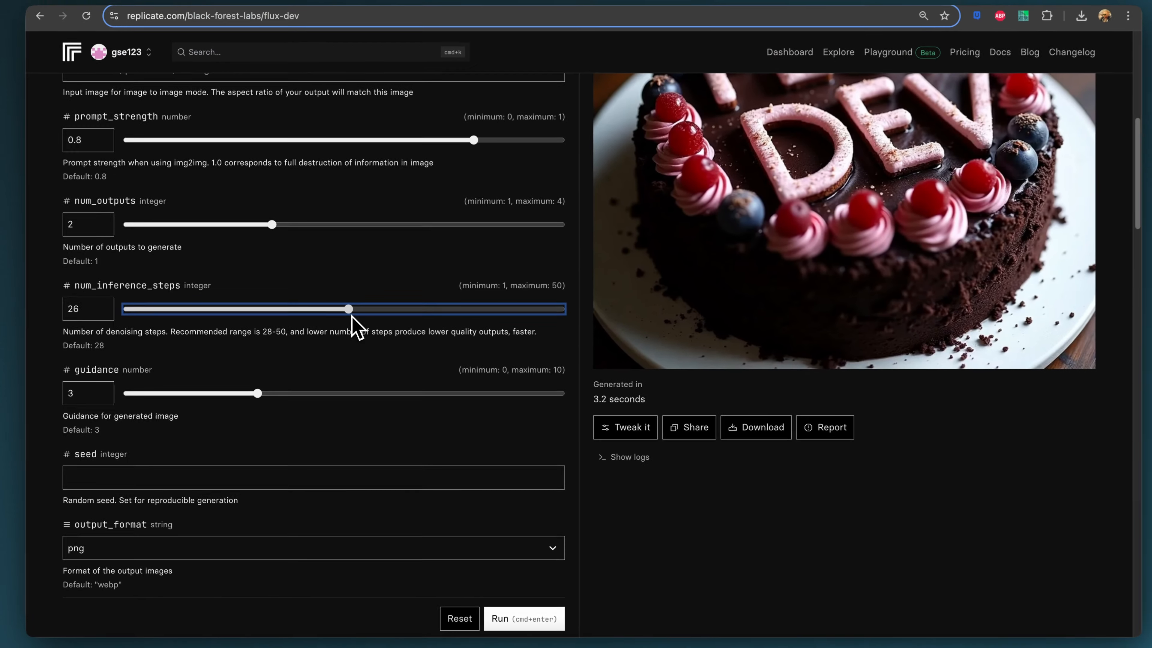
left_click_drag(352, 315, 365, 323)
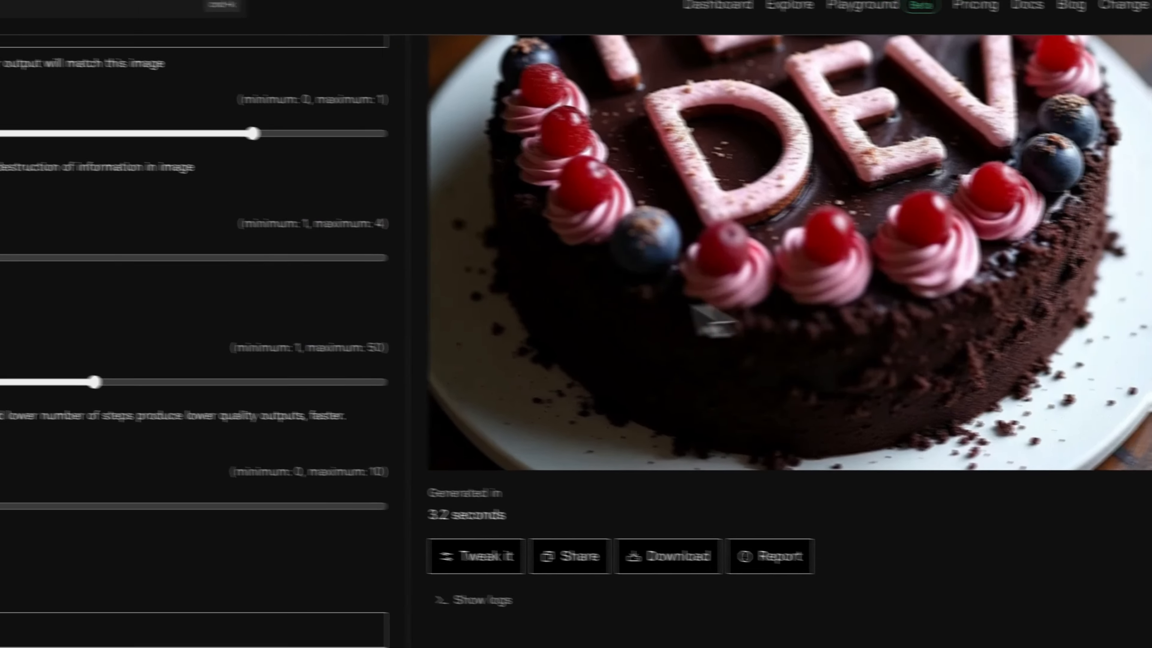
- Rewrite the prompt as close-up high contrast side-on photo of a 30 year old woman, pixie cut red hair, natural green eyes, looking away, night time city background
scroll(360, 347, "up", 10)
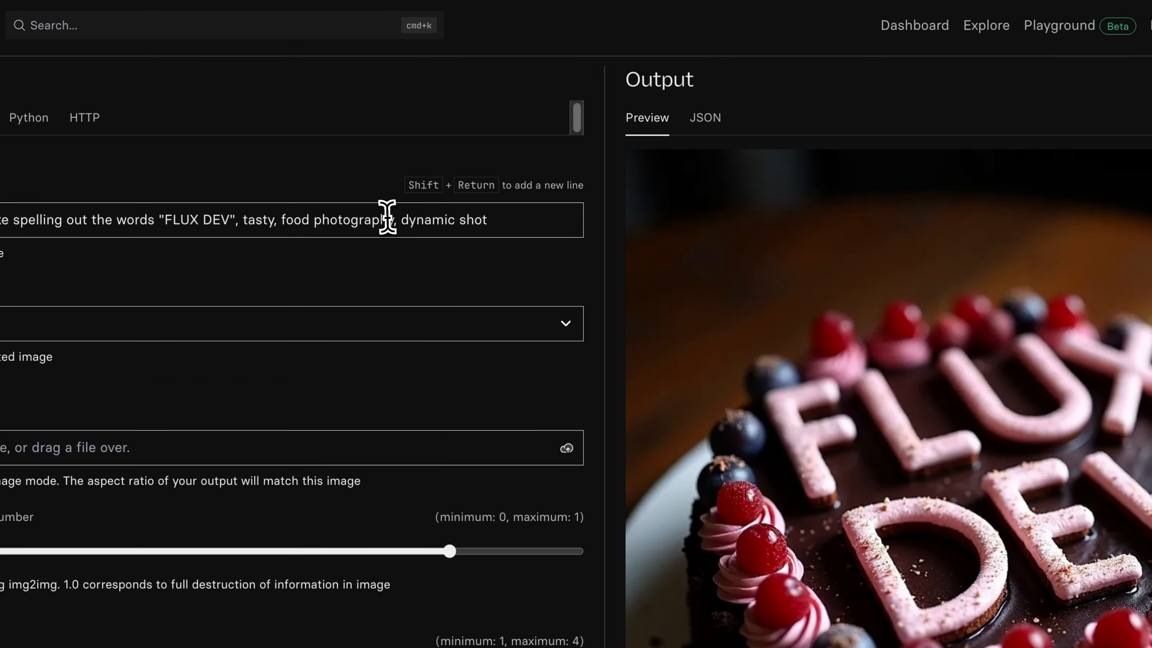
left_click_drag(516, 224, 0, 229)
type("Close up high contrast photo of a 30 year old woman with pixie cut red hair and natural green eyes. Side on view, looking away from the camera with a night time city int he background.")
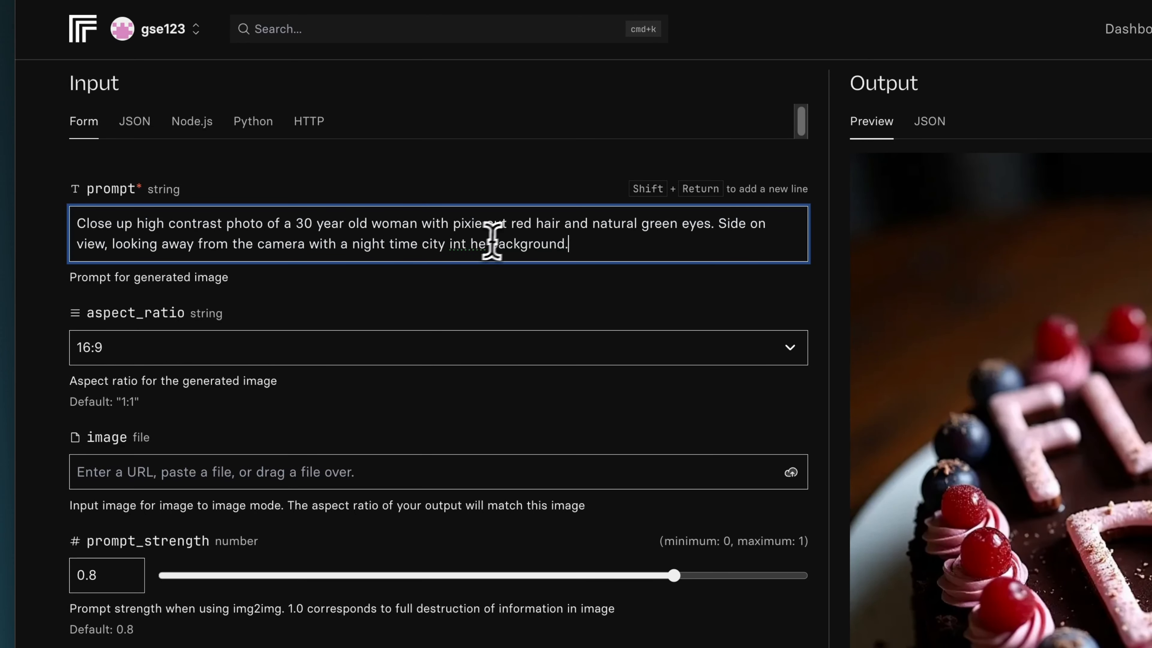
- Correct the typo "int he" to "in the" before "background" at the end of the prompt
left_click(462, 247)
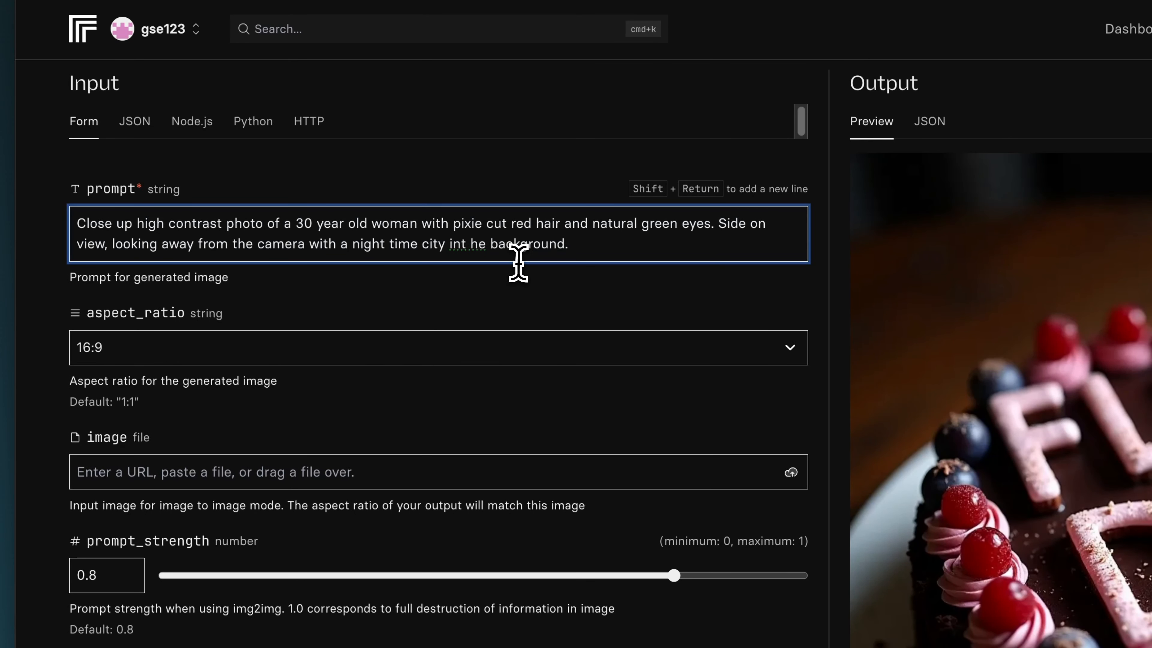
left_click(476, 248)
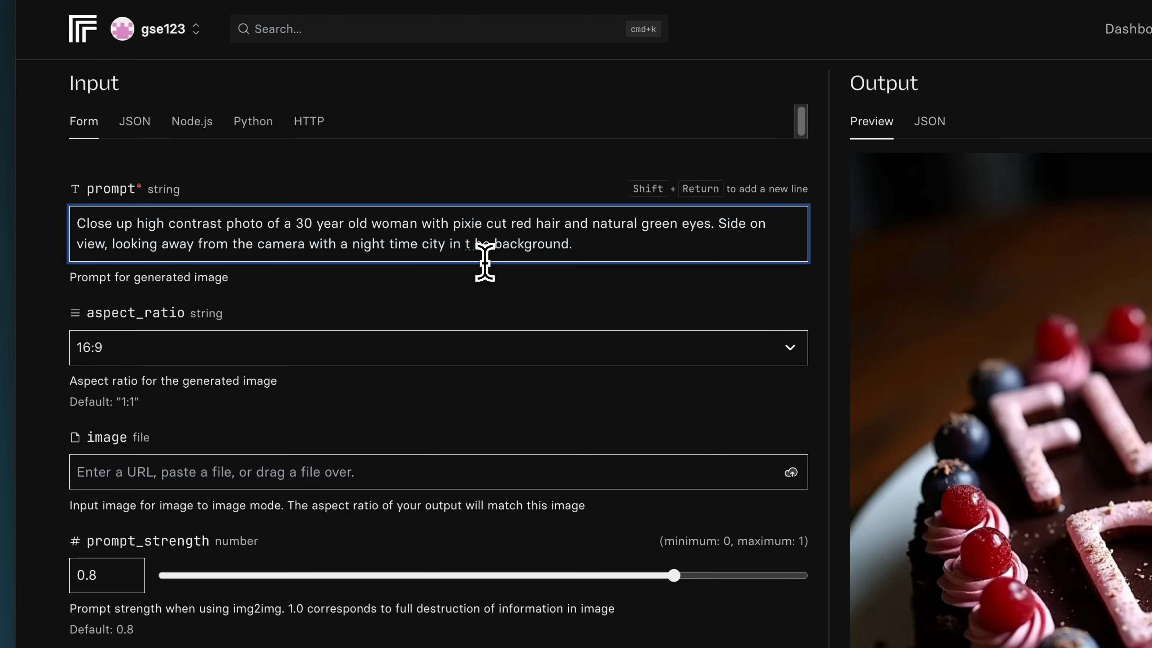
key("BackSpace")
left_click(384, 225)
- Set the aspect ratio of the generated image to 3:2
scroll(394, 229, "down", 2)
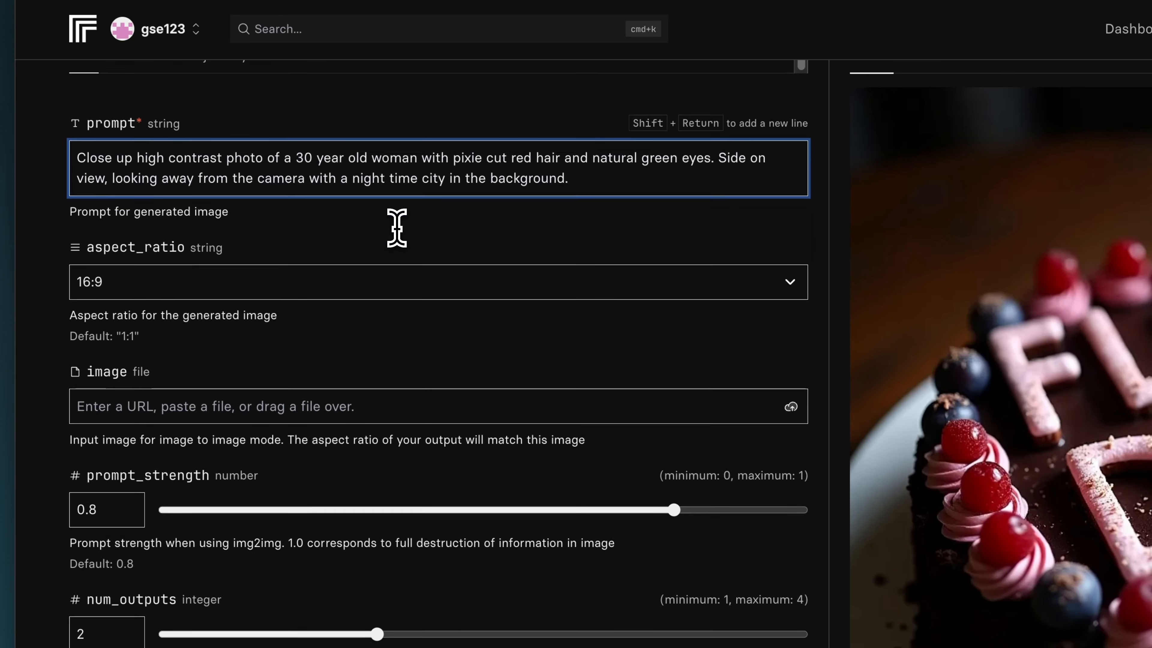
left_click(358, 276)
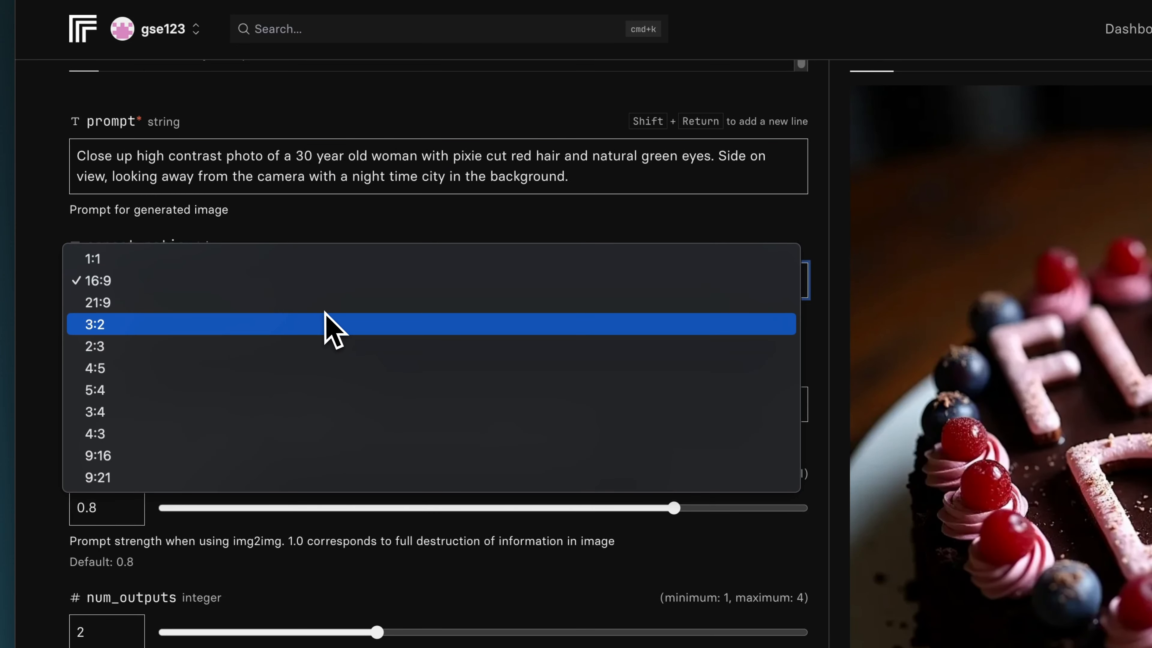
key("Escape")
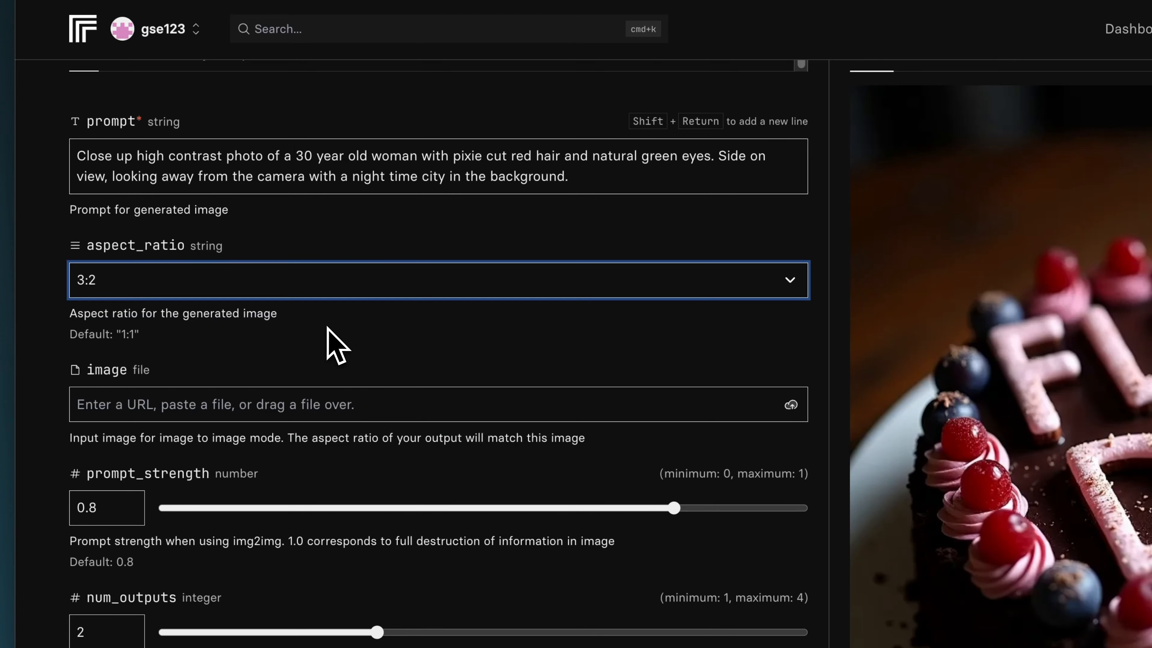
- Check the remaining generation settings from prompt strength to output quality, and run the model with the current portrait prompt
scroll(332, 344, "down", 4)
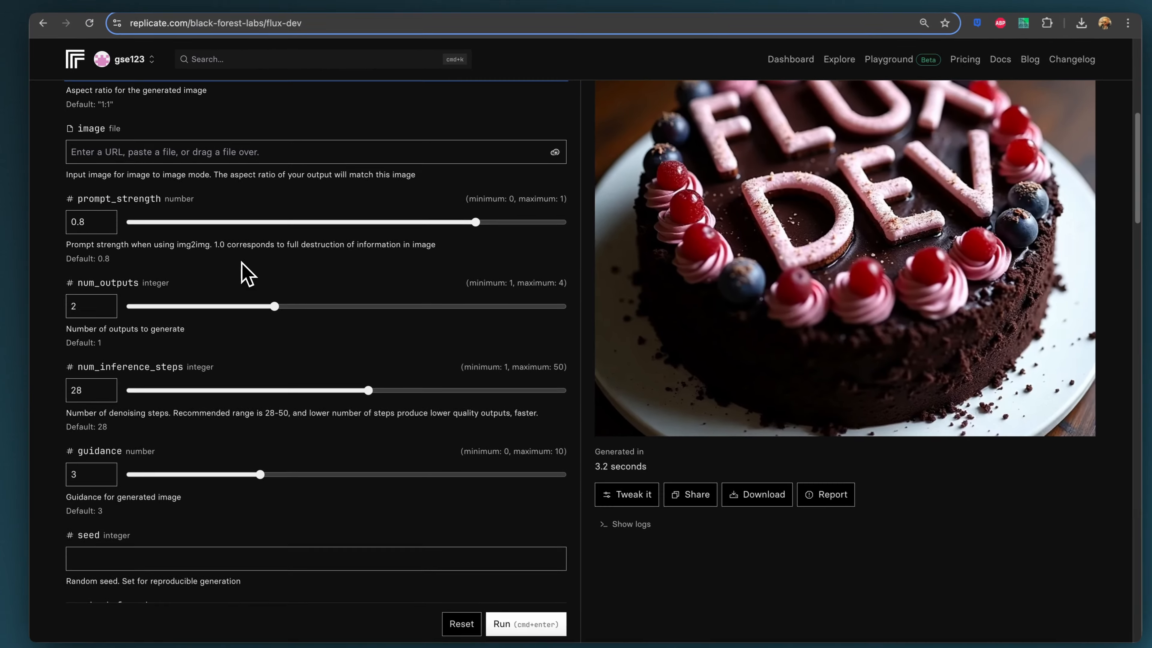
scroll(168, 276, "down", 2)
scroll(150, 220, "down", 2)
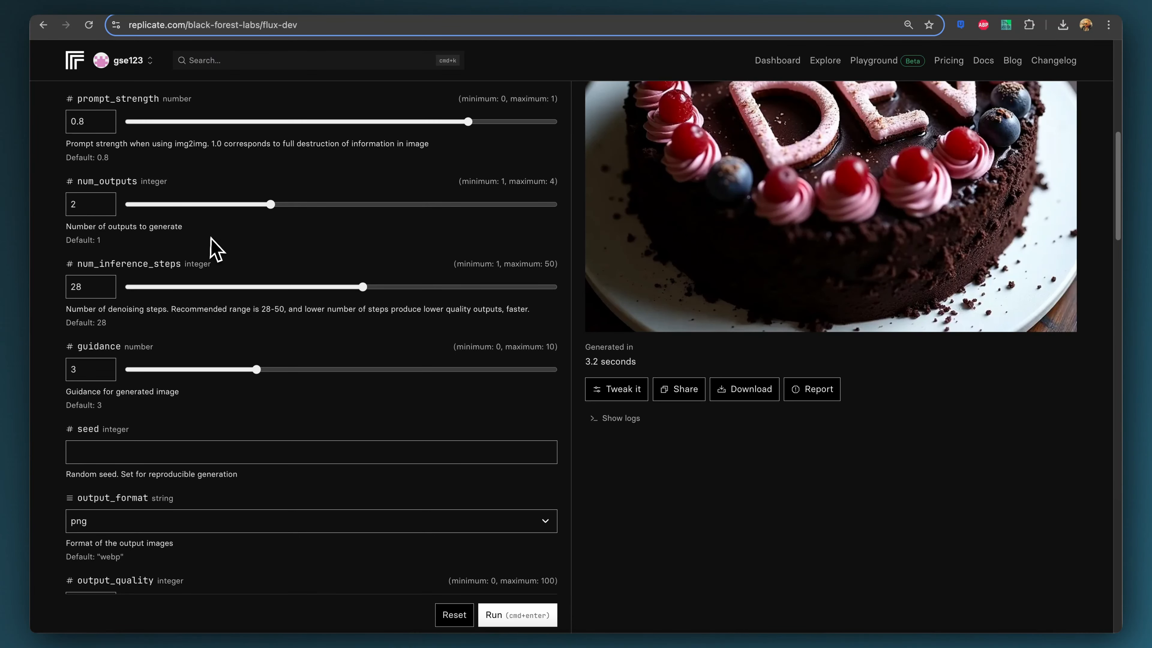
scroll(213, 250, "down", 3)
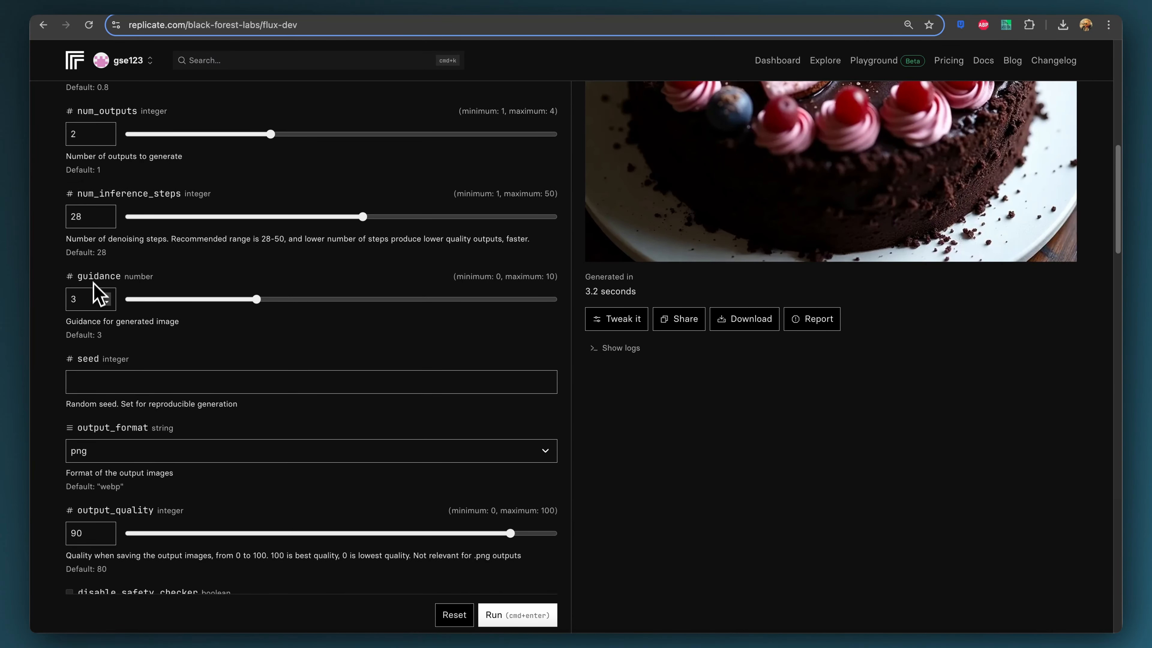
scroll(108, 342, "down", 3)
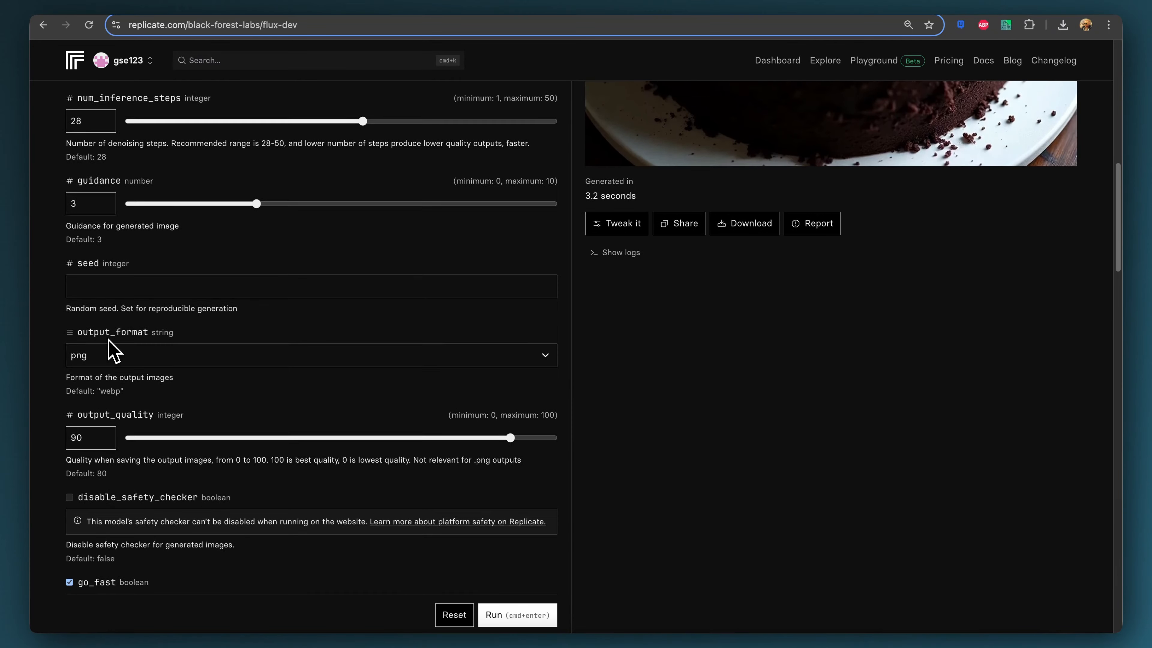
scroll(130, 359, "down", 2)
scroll(134, 360, "up", 20)
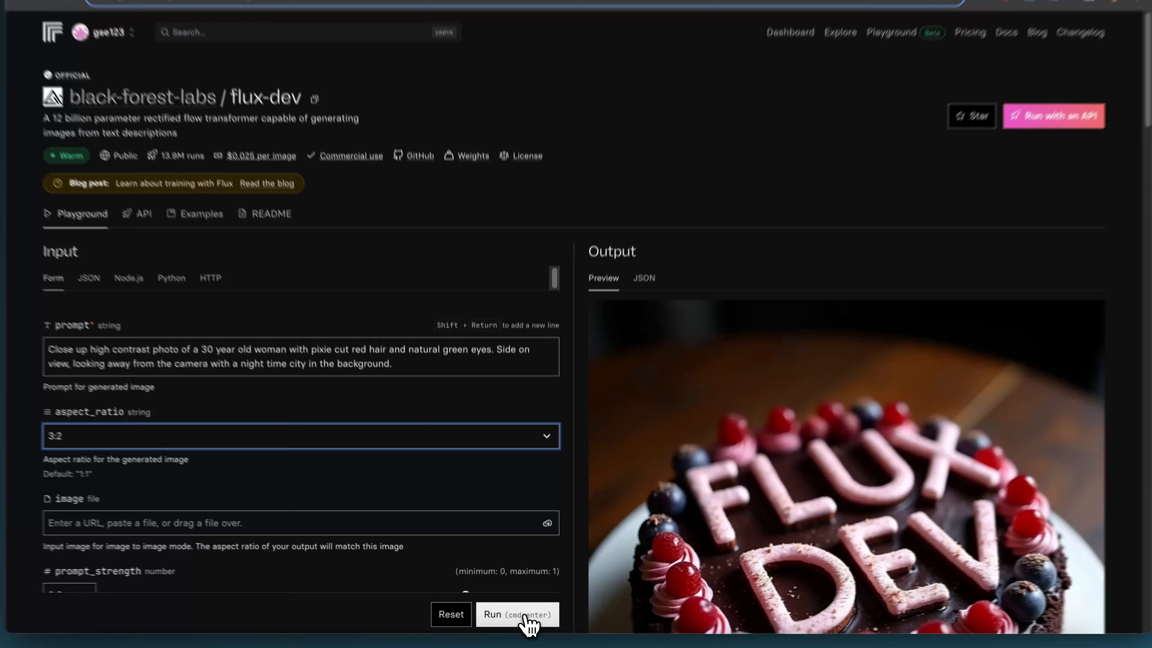
left_click(527, 622)
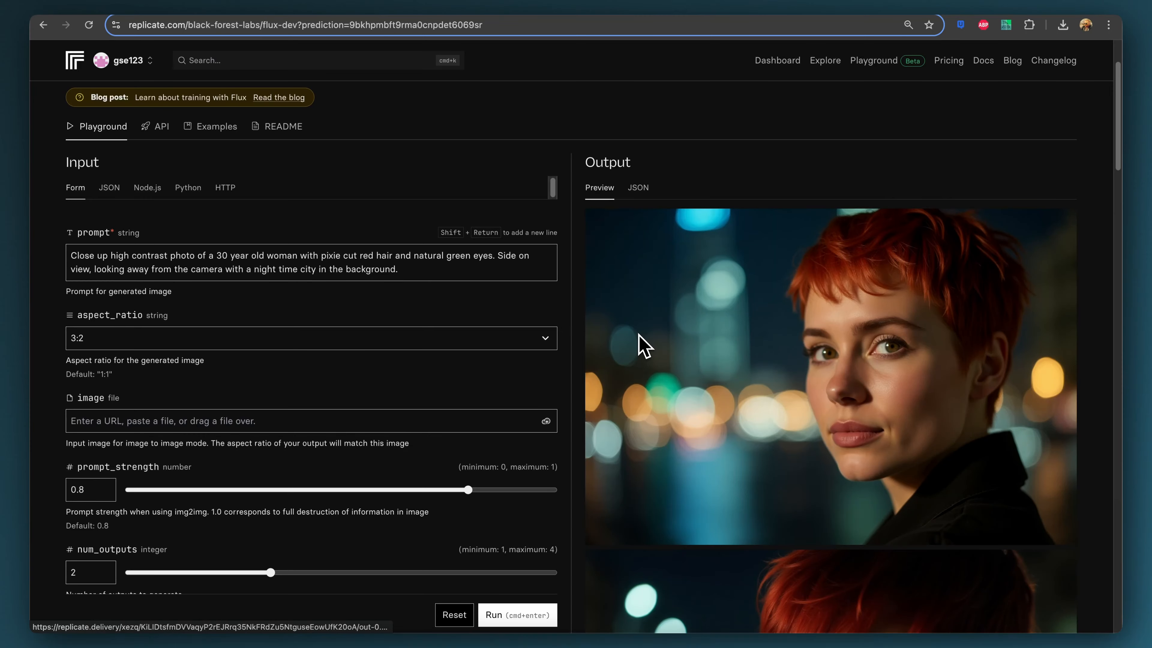
- Examine the two generated portraits, the output options beneath them and the generation logs
scroll(643, 346, "down", 5)
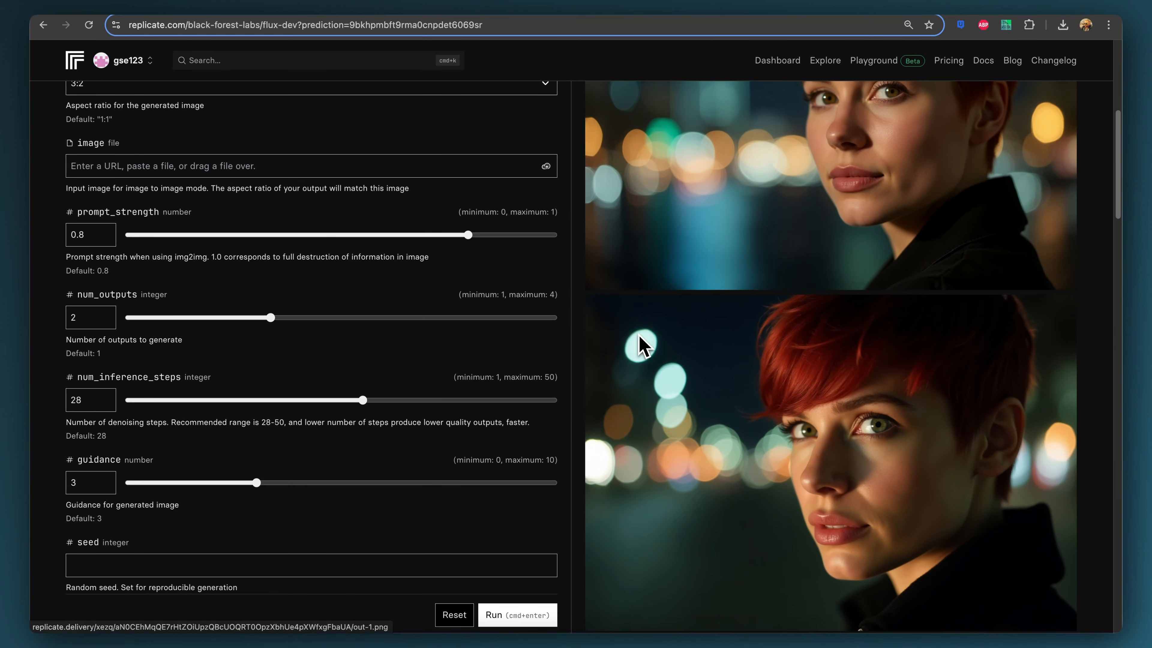
scroll(643, 346, "down", 3)
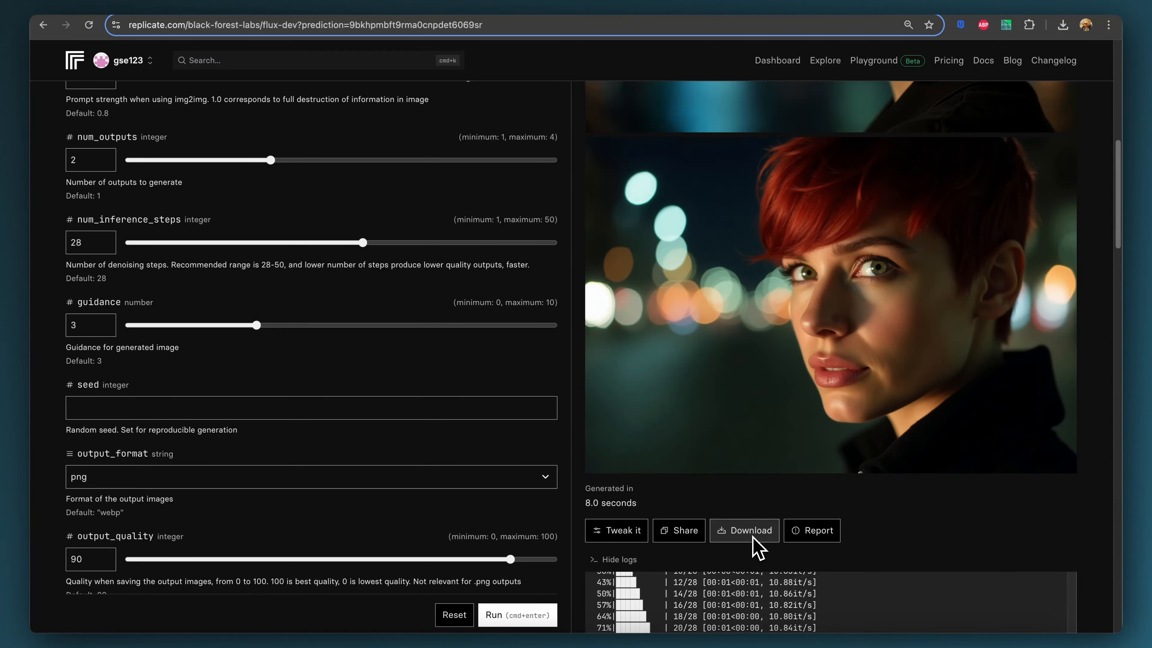
scroll(754, 538, "down", 1)
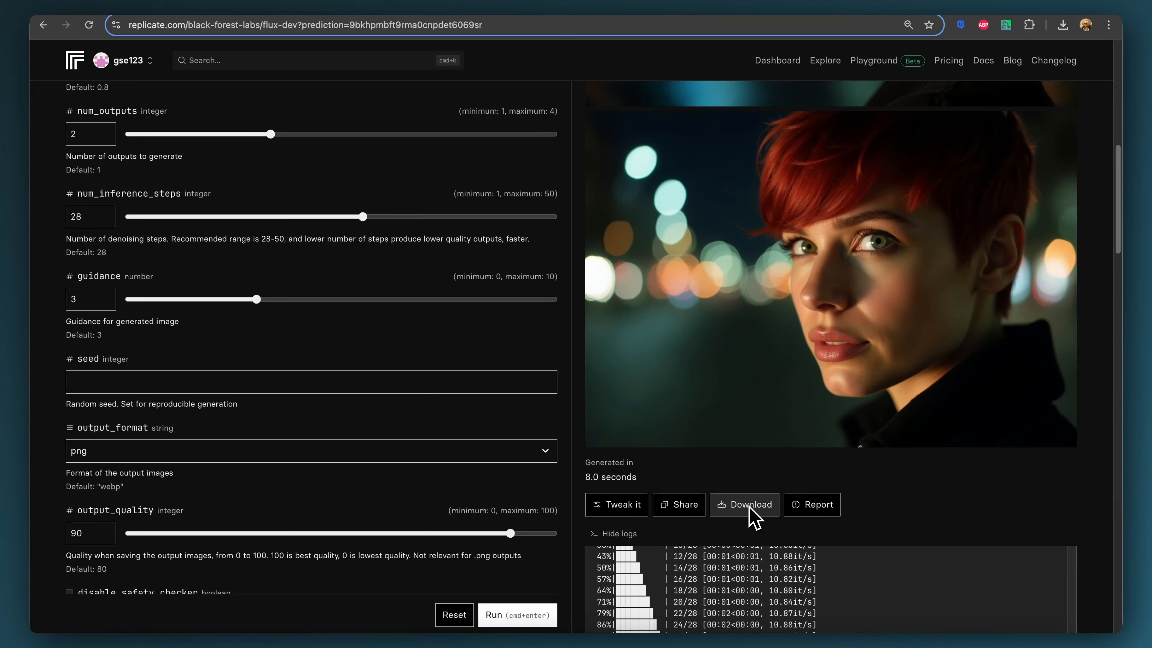
scroll(751, 507, "down", 1)
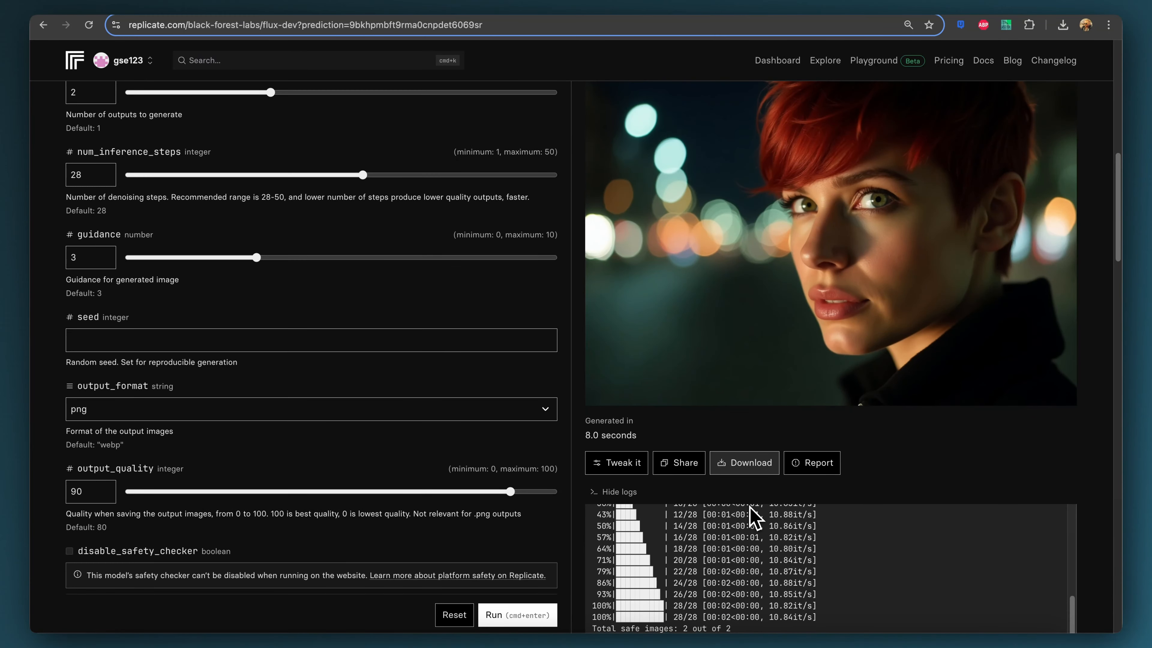
scroll(751, 507, "up", 1)
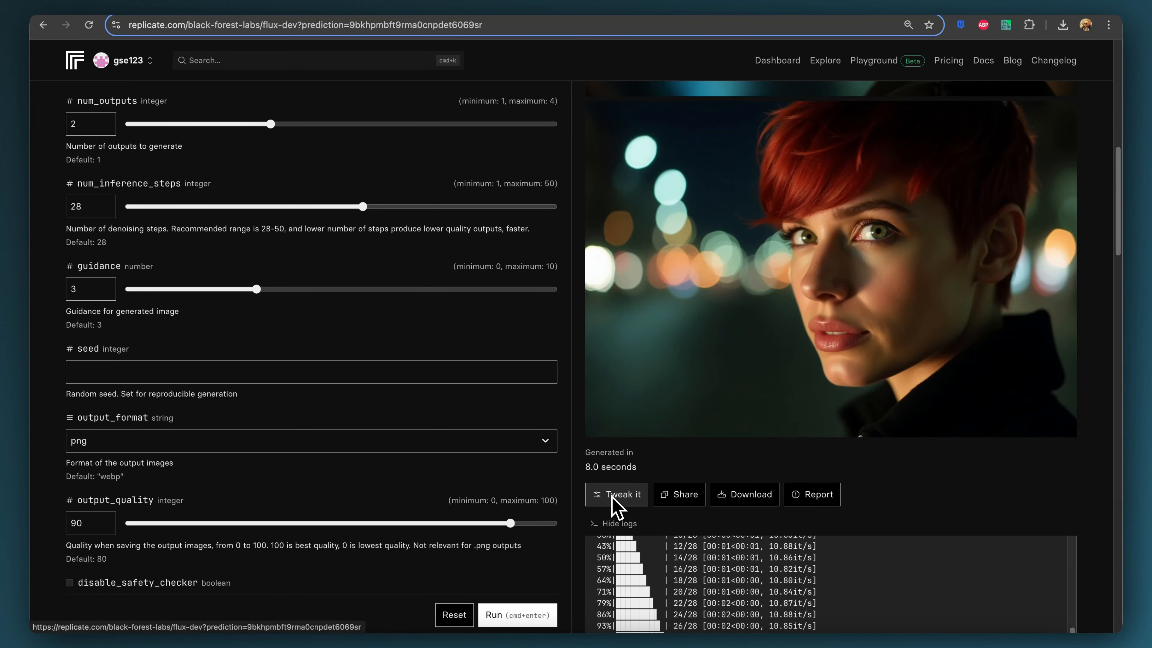
scroll(889, 399, "down", 3)
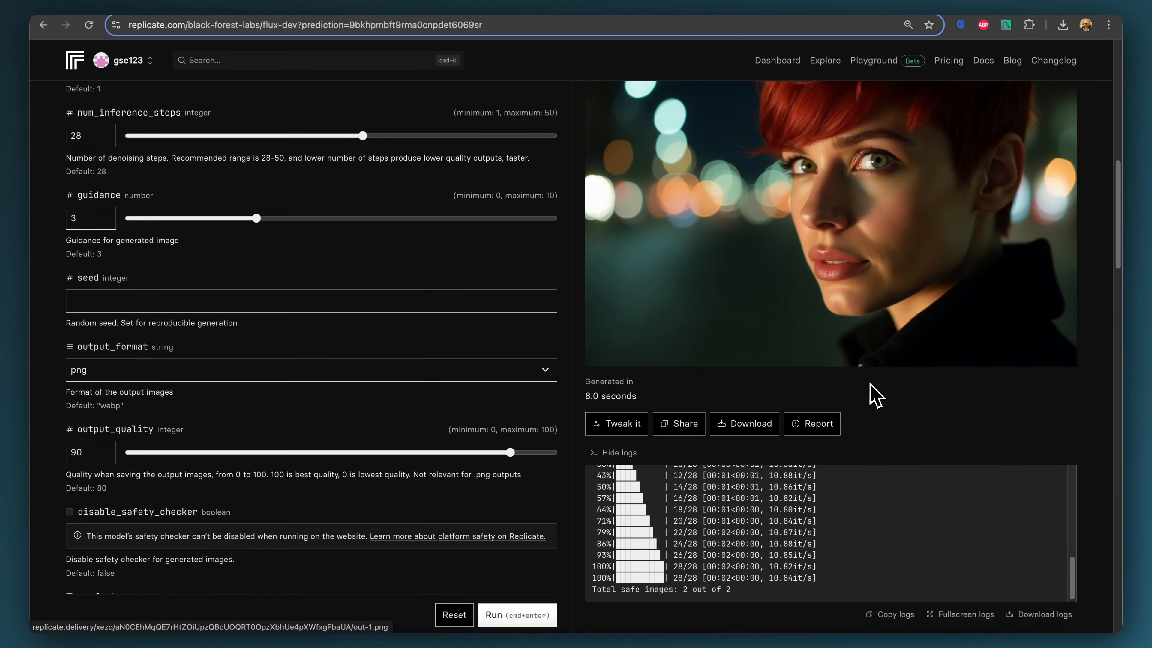
scroll(875, 395, "down", 1)
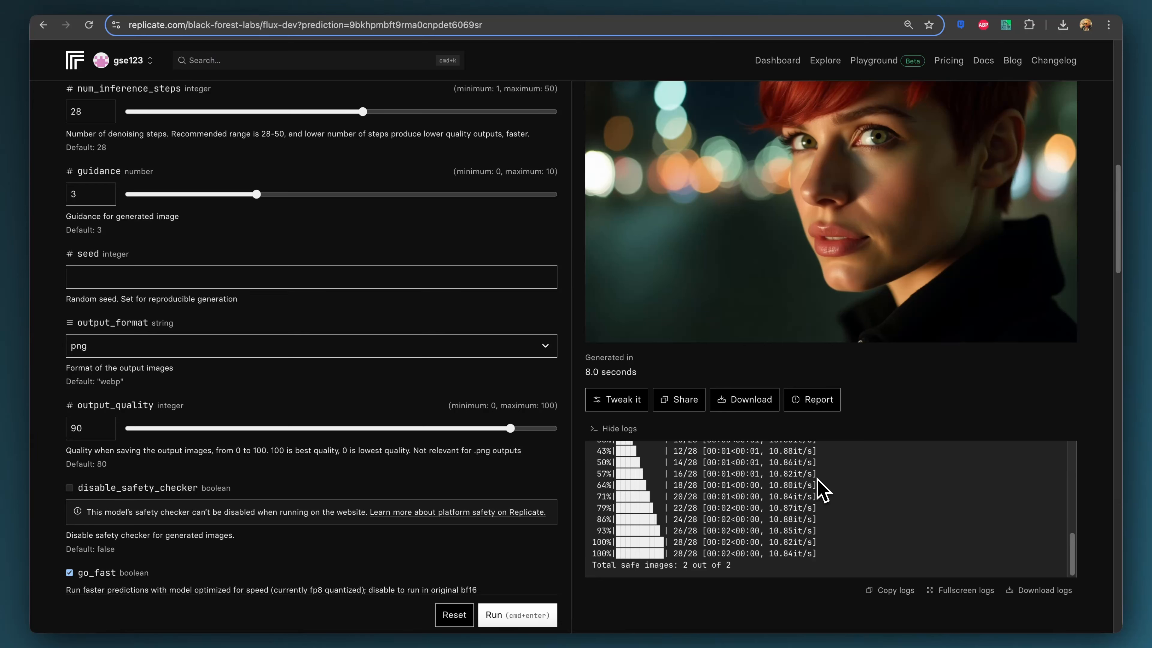
- Copy the seed 413274996 from the start of the generation logs and paste it as the model's seed value
scroll(820, 490, "up", 5)
scroll(820, 490, "up", 1)
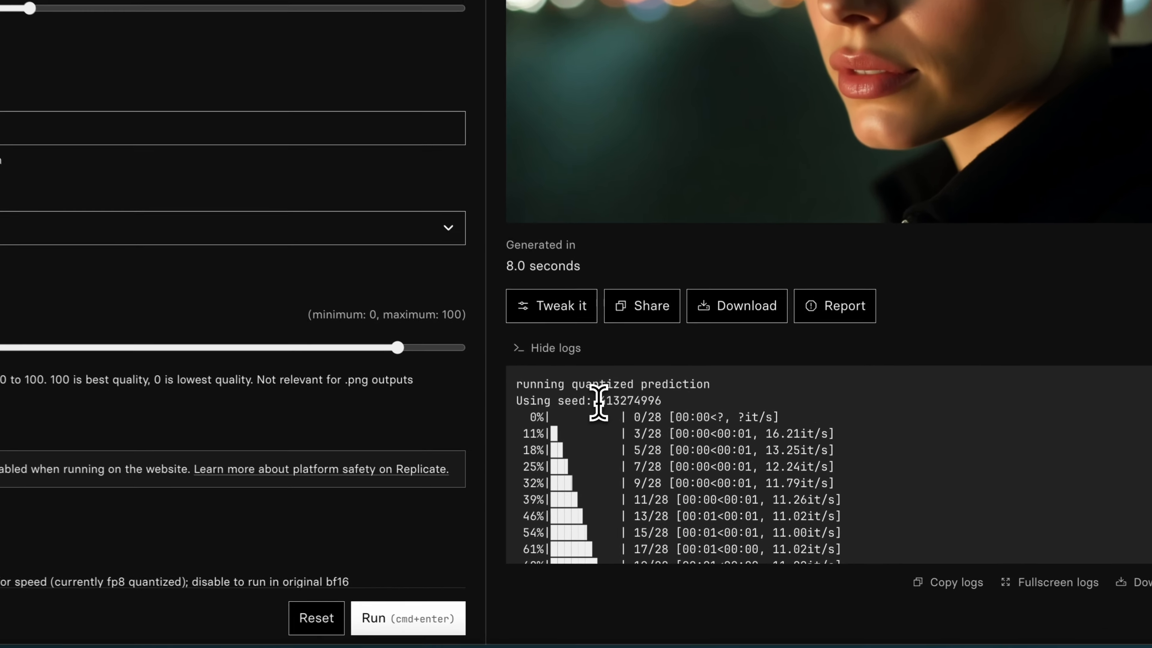
left_click_drag(650, 465, 686, 466)
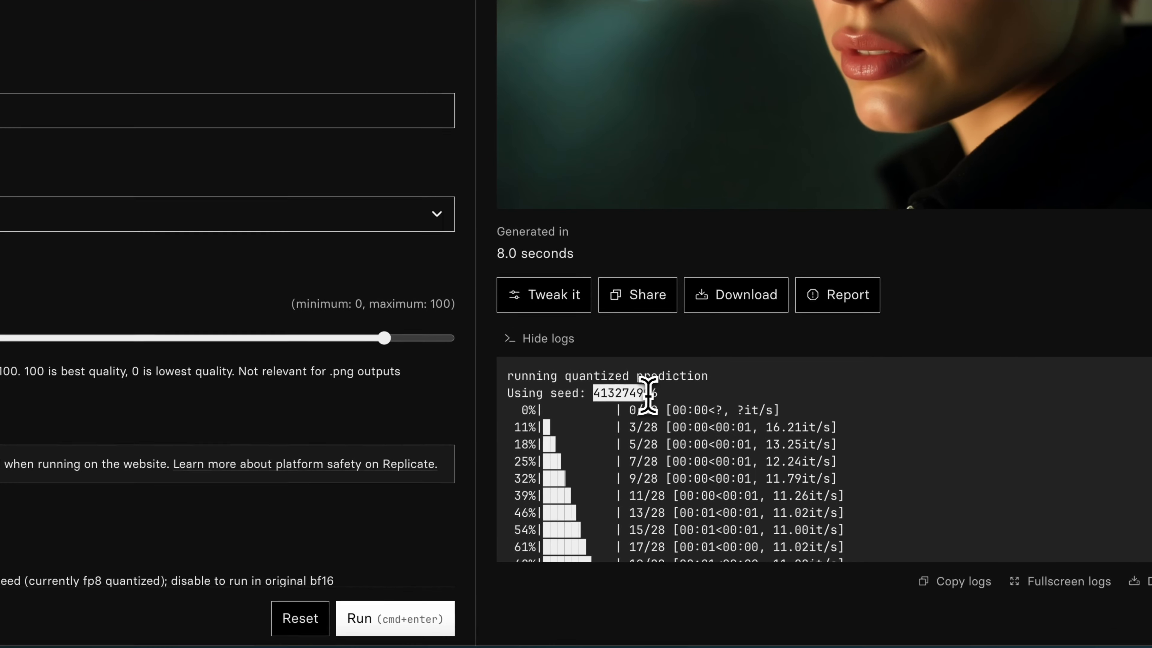
left_click_drag(647, 394, 659, 393)
key("super+c")
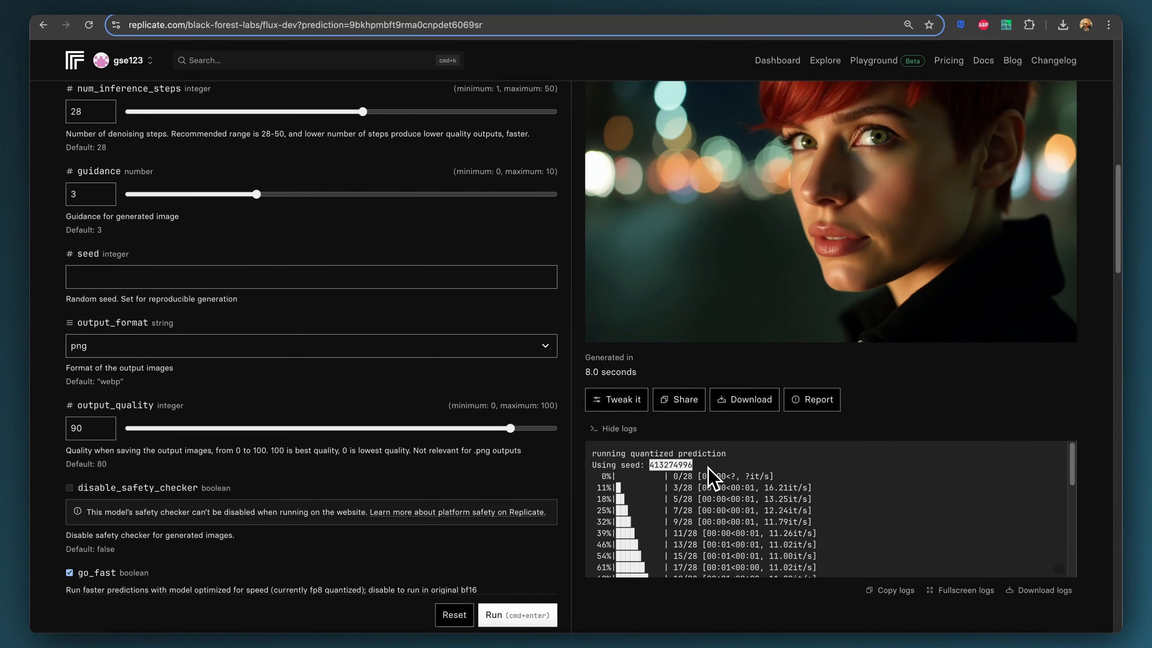
left_click(243, 277)
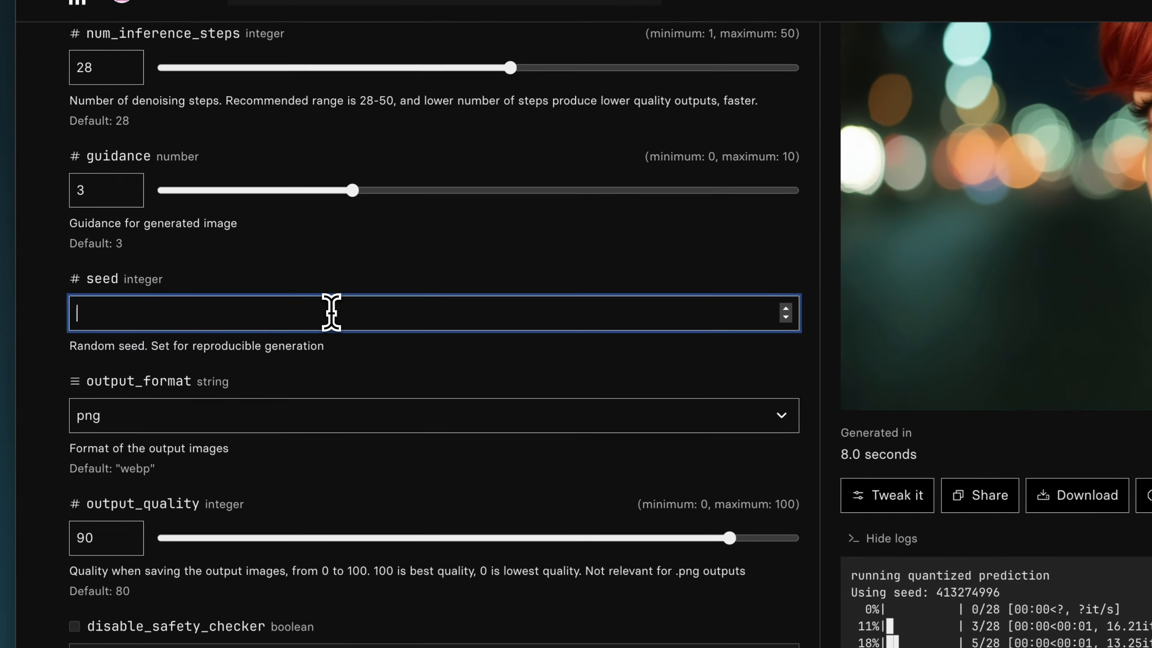
key("super+v")
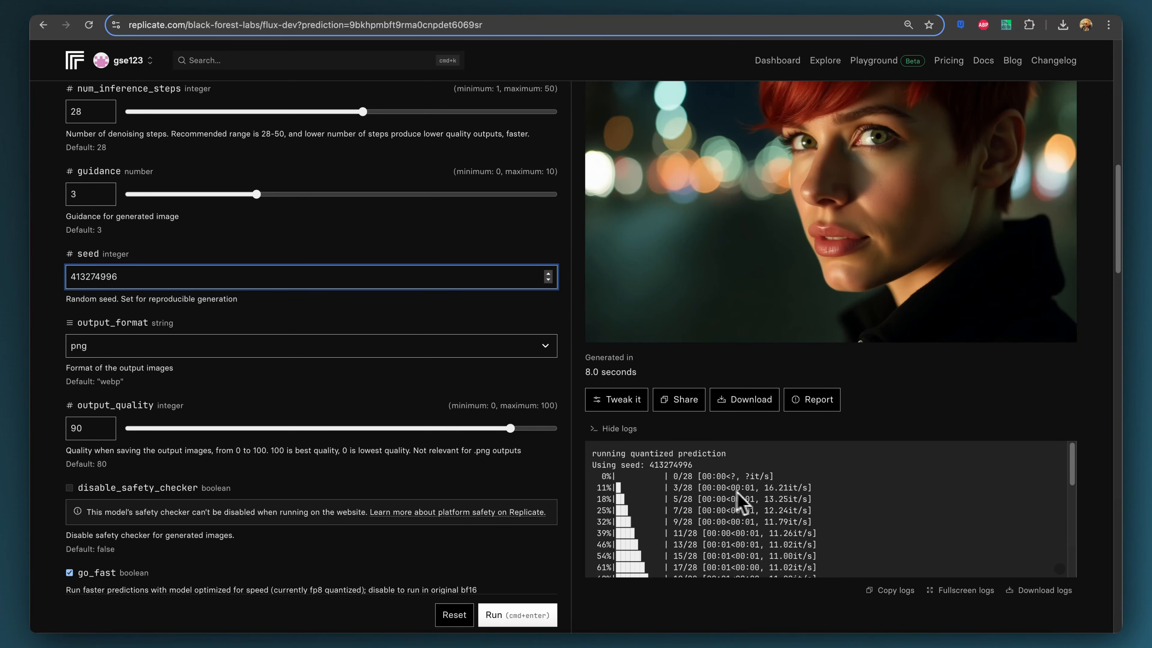
- Look back over both generated portraits and the prompt that produced them
scroll(771, 499, "up", 2)
scroll(820, 517, "up", 10)
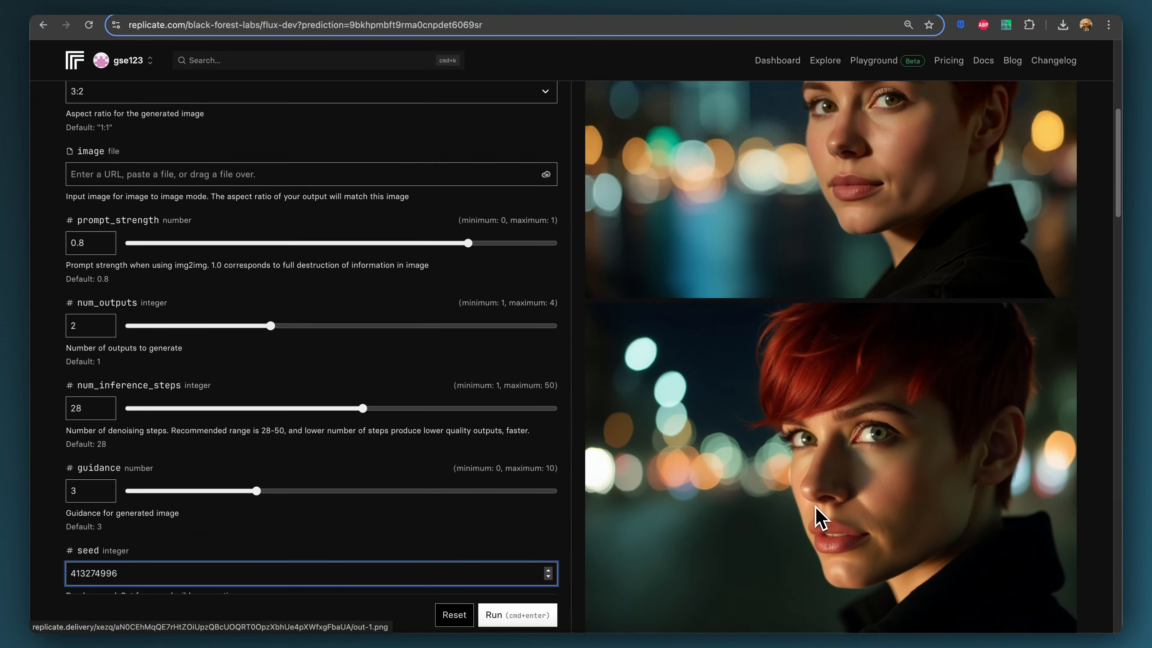
scroll(820, 517, "up", 4)
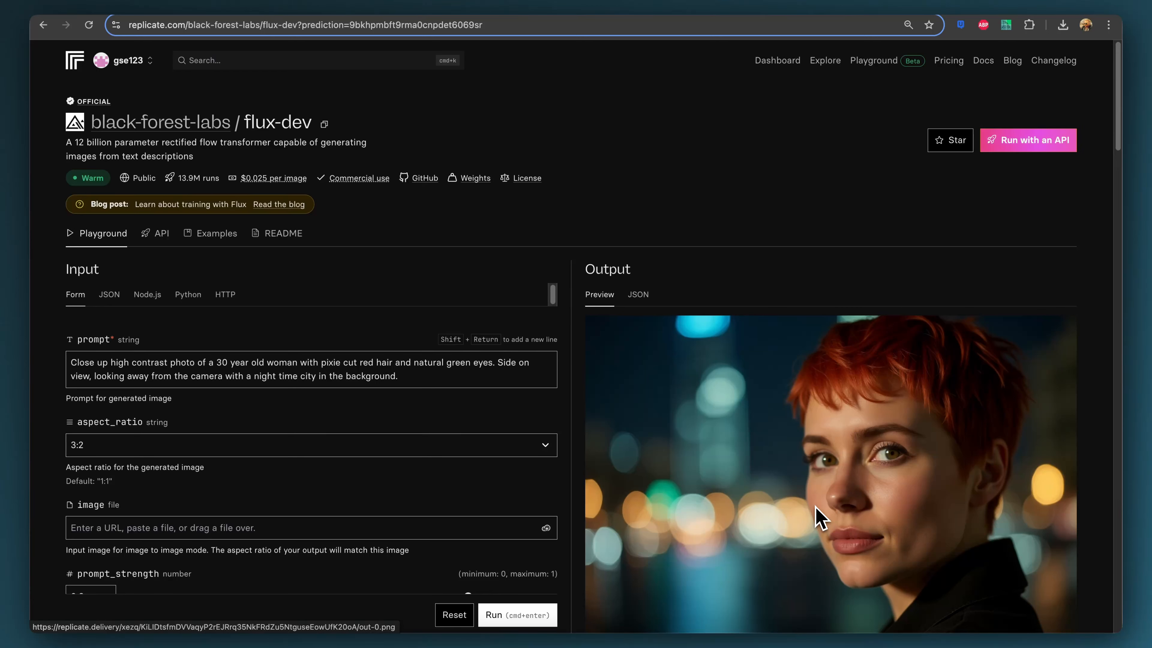